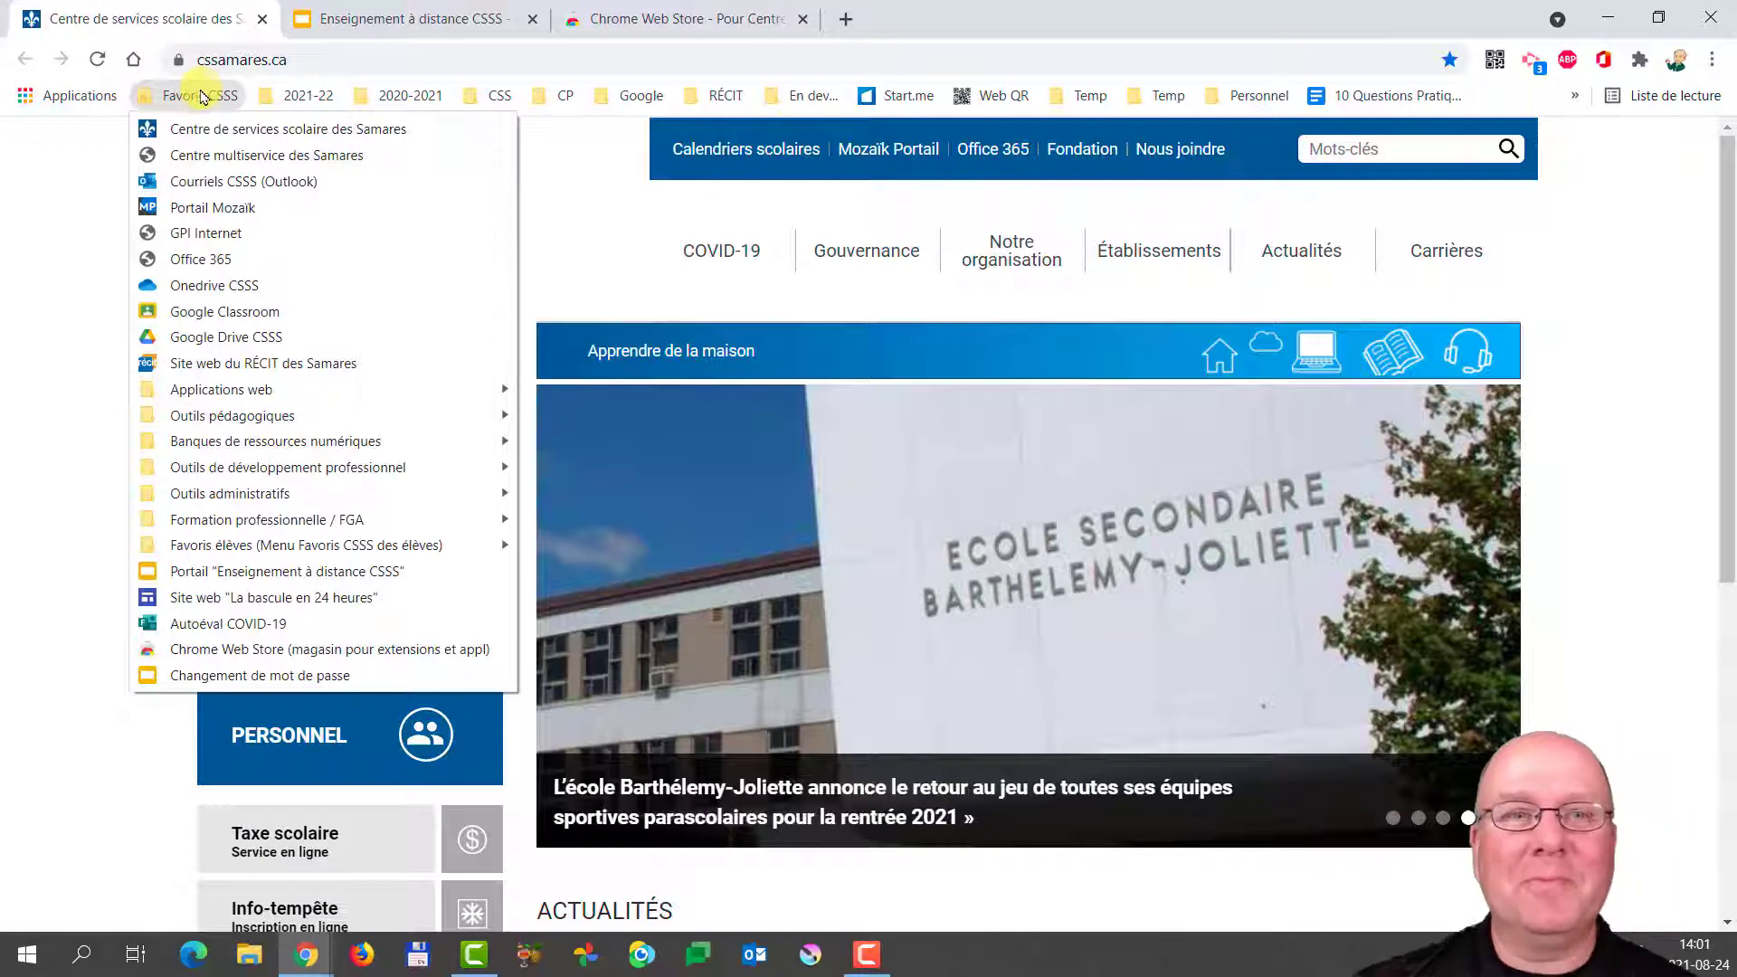
# Close the Favoris CSSS bookmark dropdown so the school board homepage is fully visible.
pyautogui.click(201, 96)
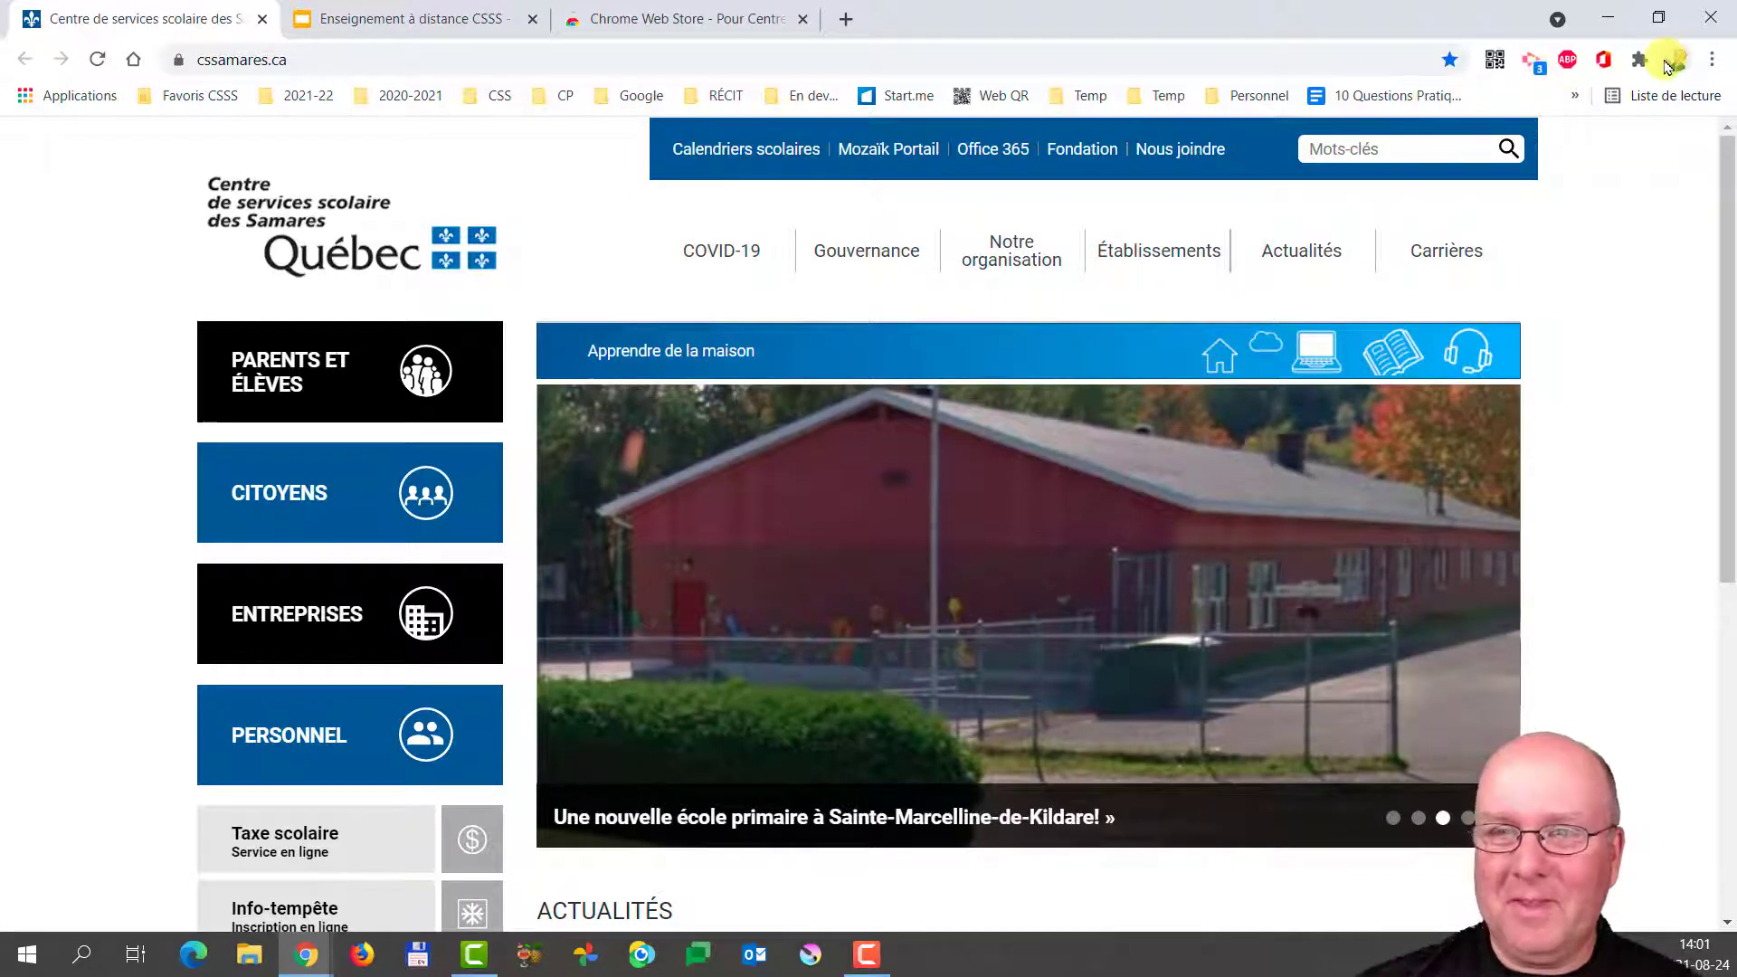
# Browse the Samares extension collection (Screencastify, Google Traduction, GeoGebra) in the Chrome Web Store, returning to the top.
pyautogui.click(657, 20)
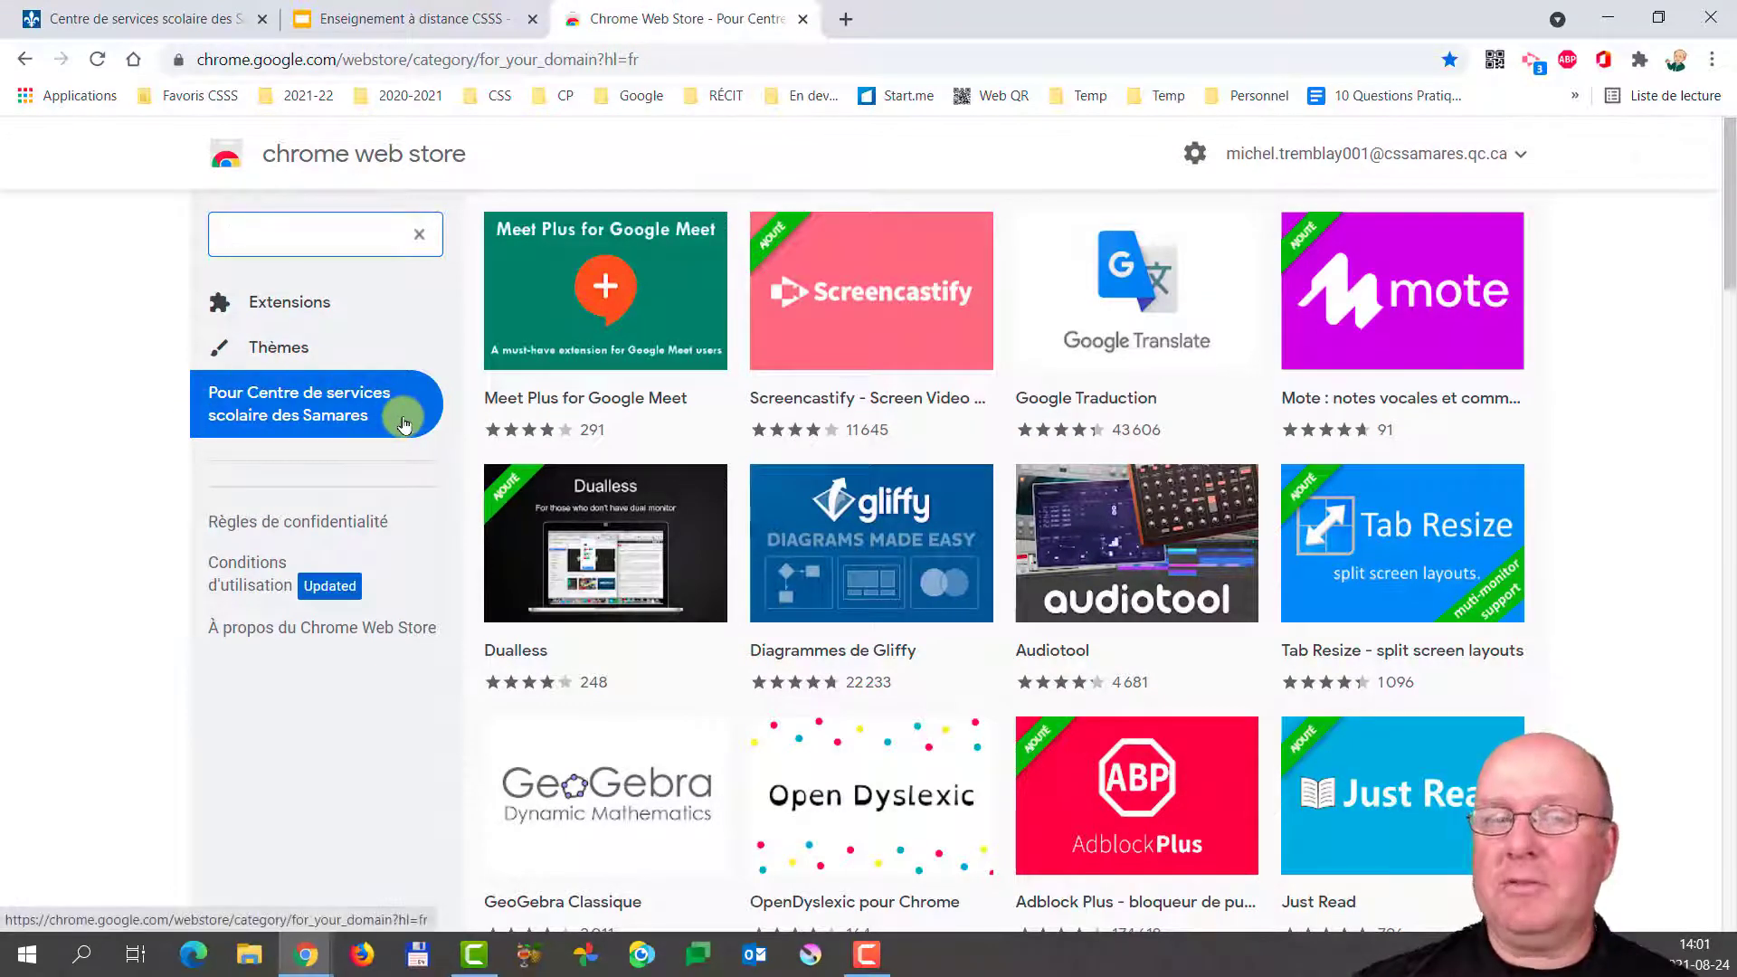
pyautogui.scroll(-7, 859, 425)
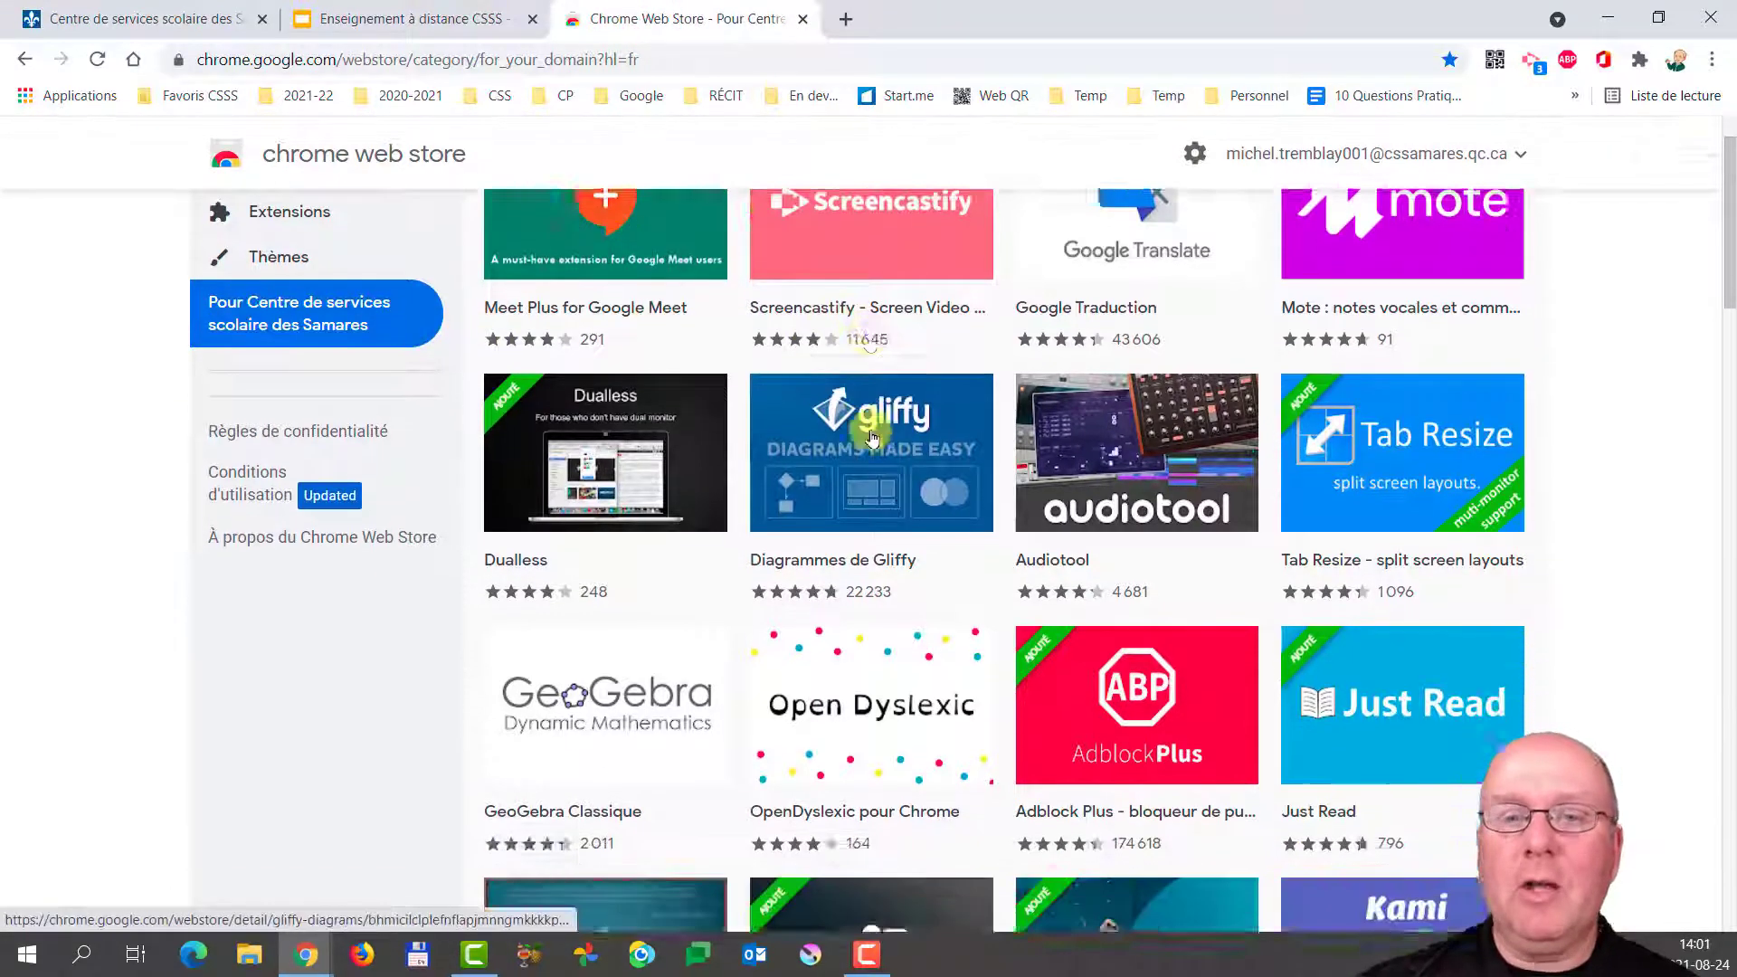
pyautogui.scroll(-16, 873, 446)
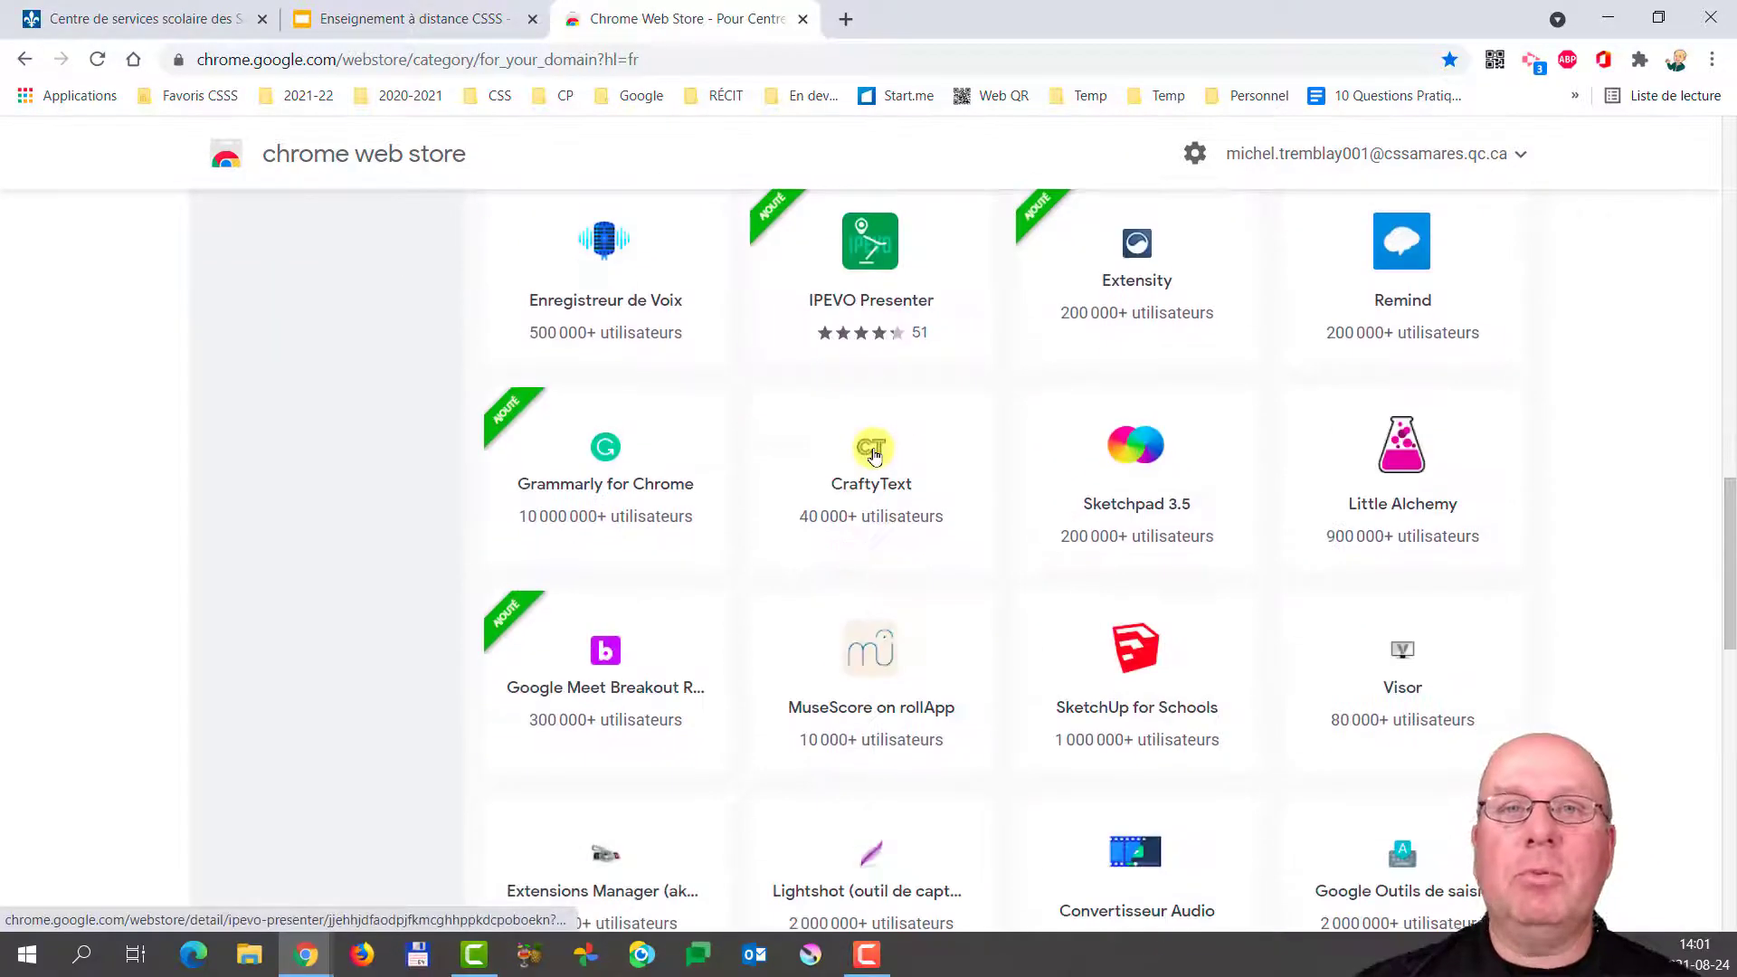
pyautogui.scroll(-8, 874, 456)
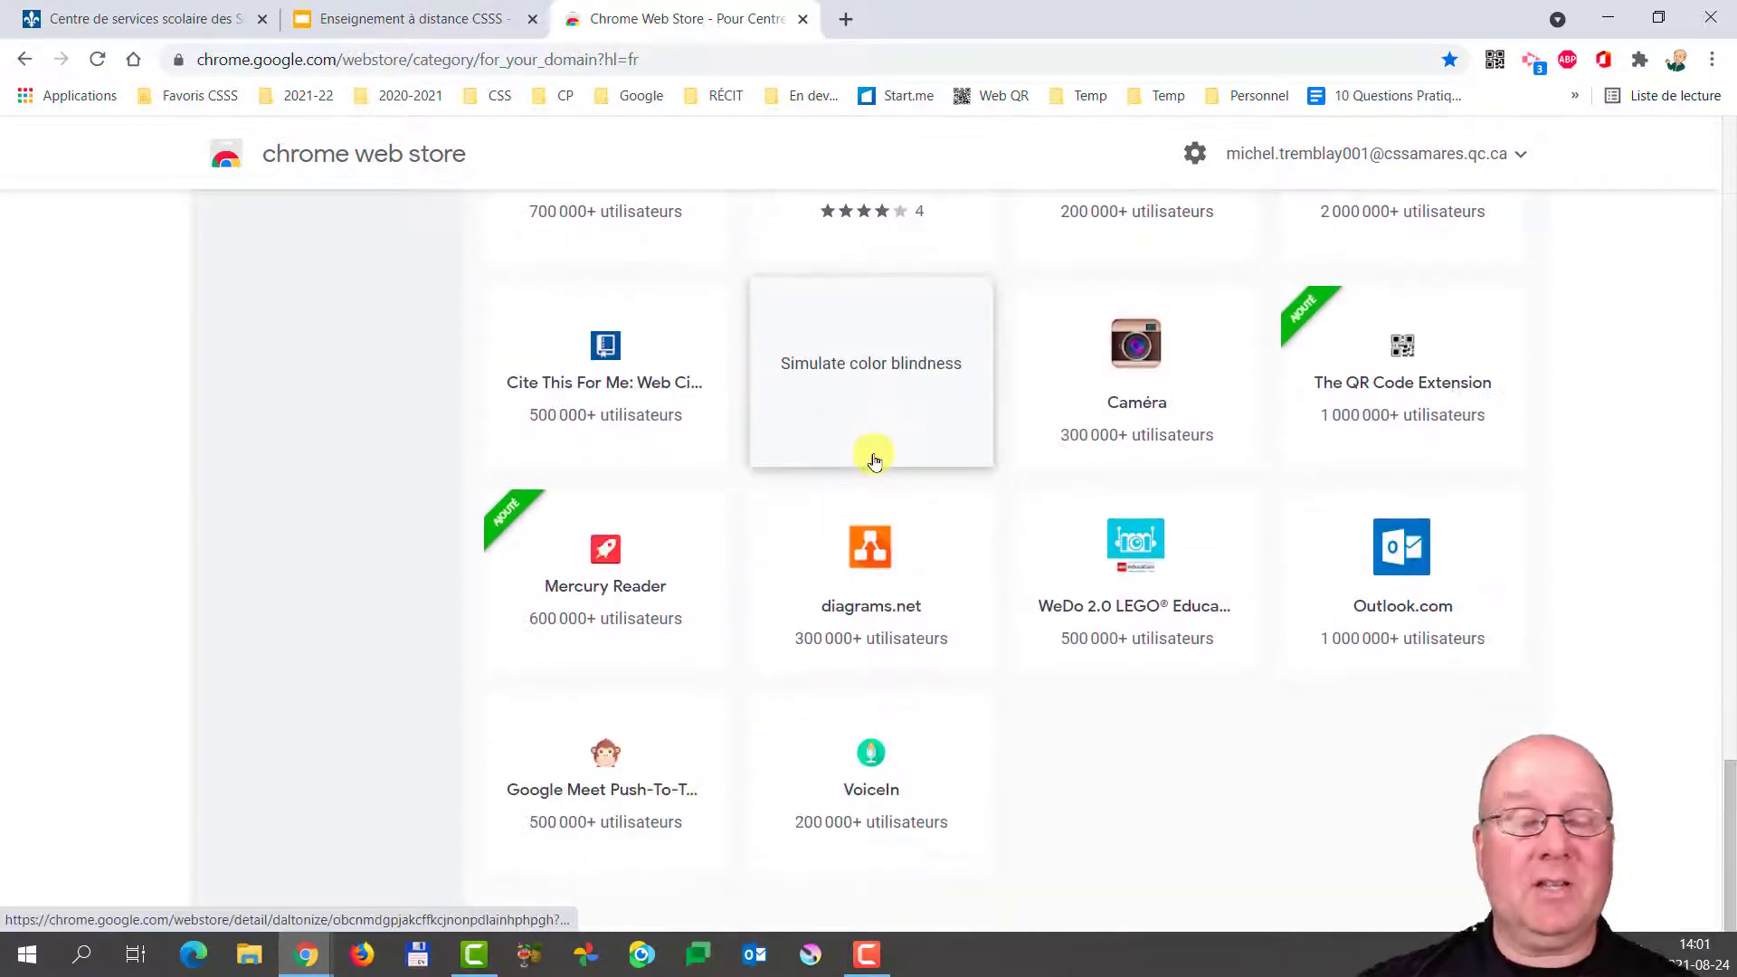
pyautogui.scroll(20, 874, 457)
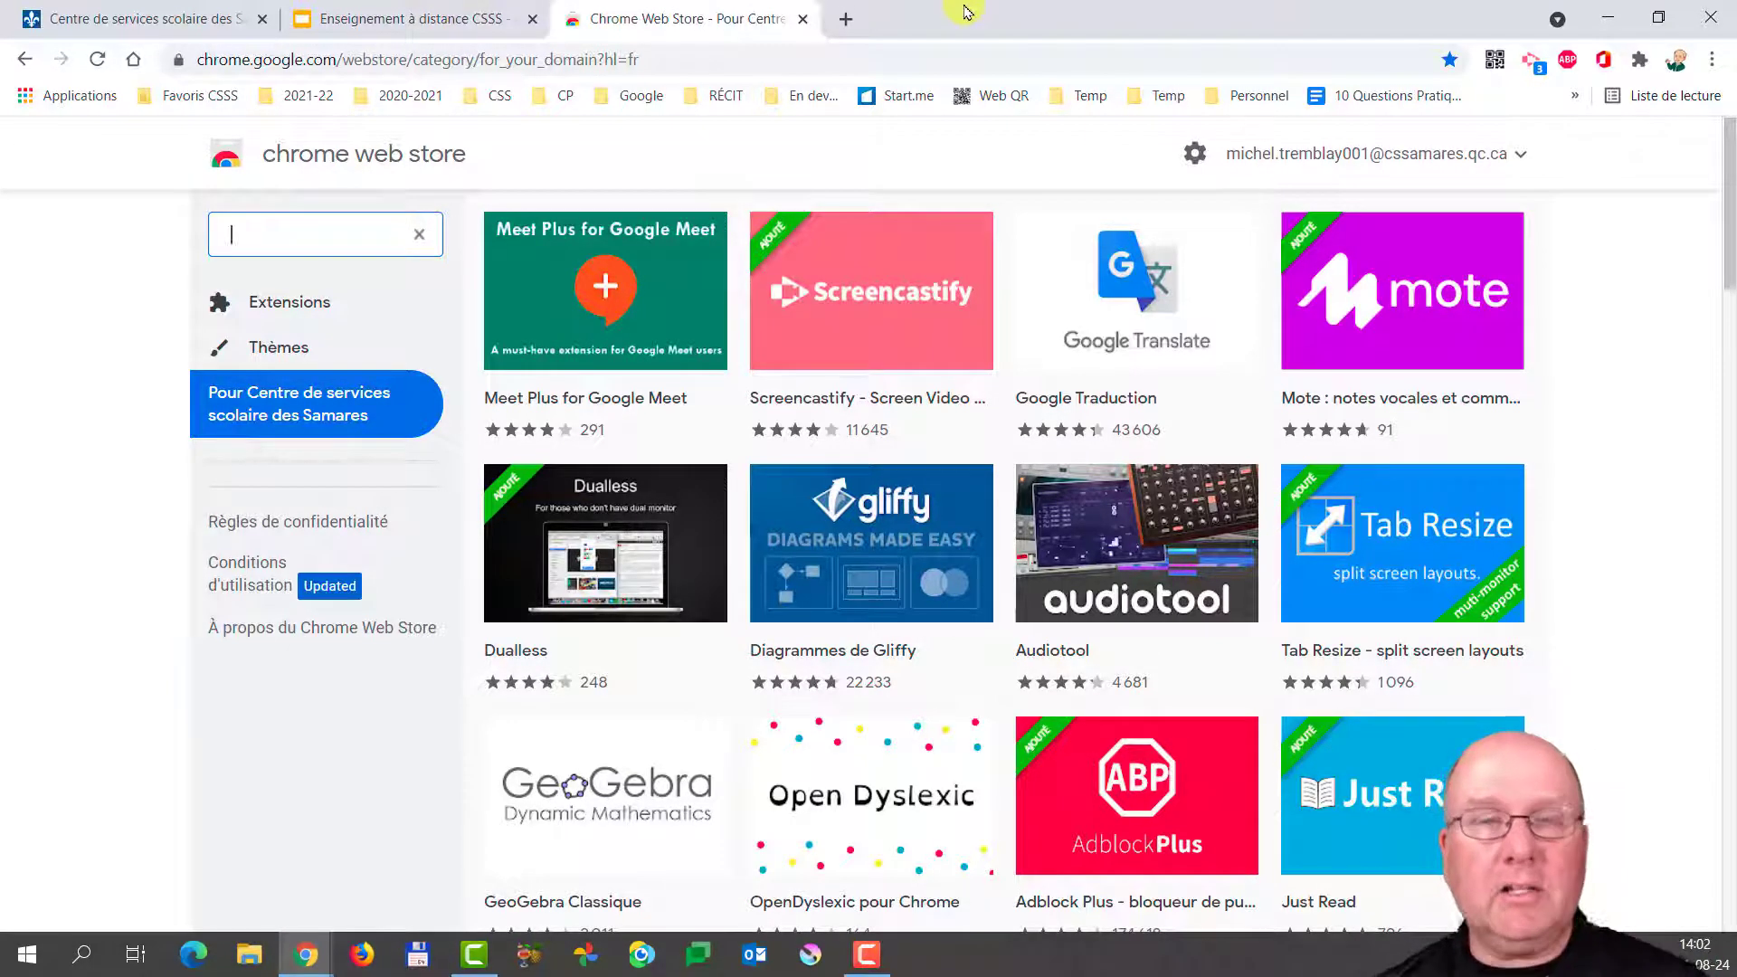
# Reopen the recently closed '25 jeux et activités' outilstice article from Chrome's history.
pyautogui.click(1711, 59)
pyautogui.moveTo(1604, 187)
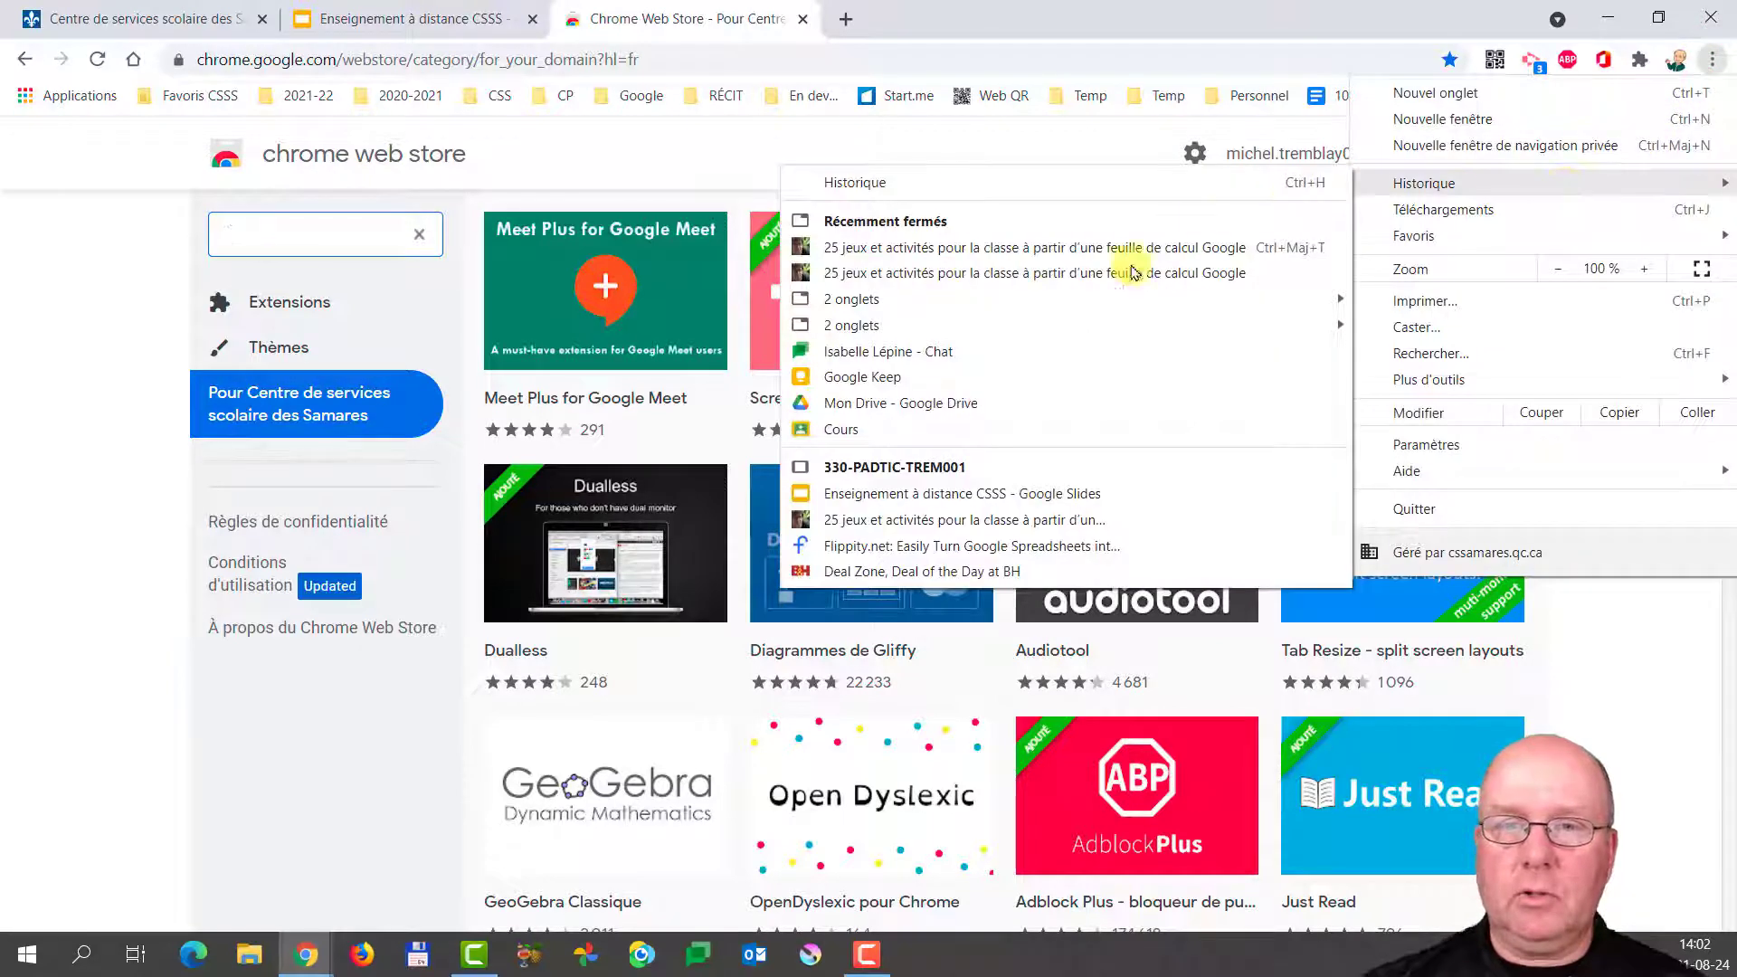
pyautogui.click(1025, 523)
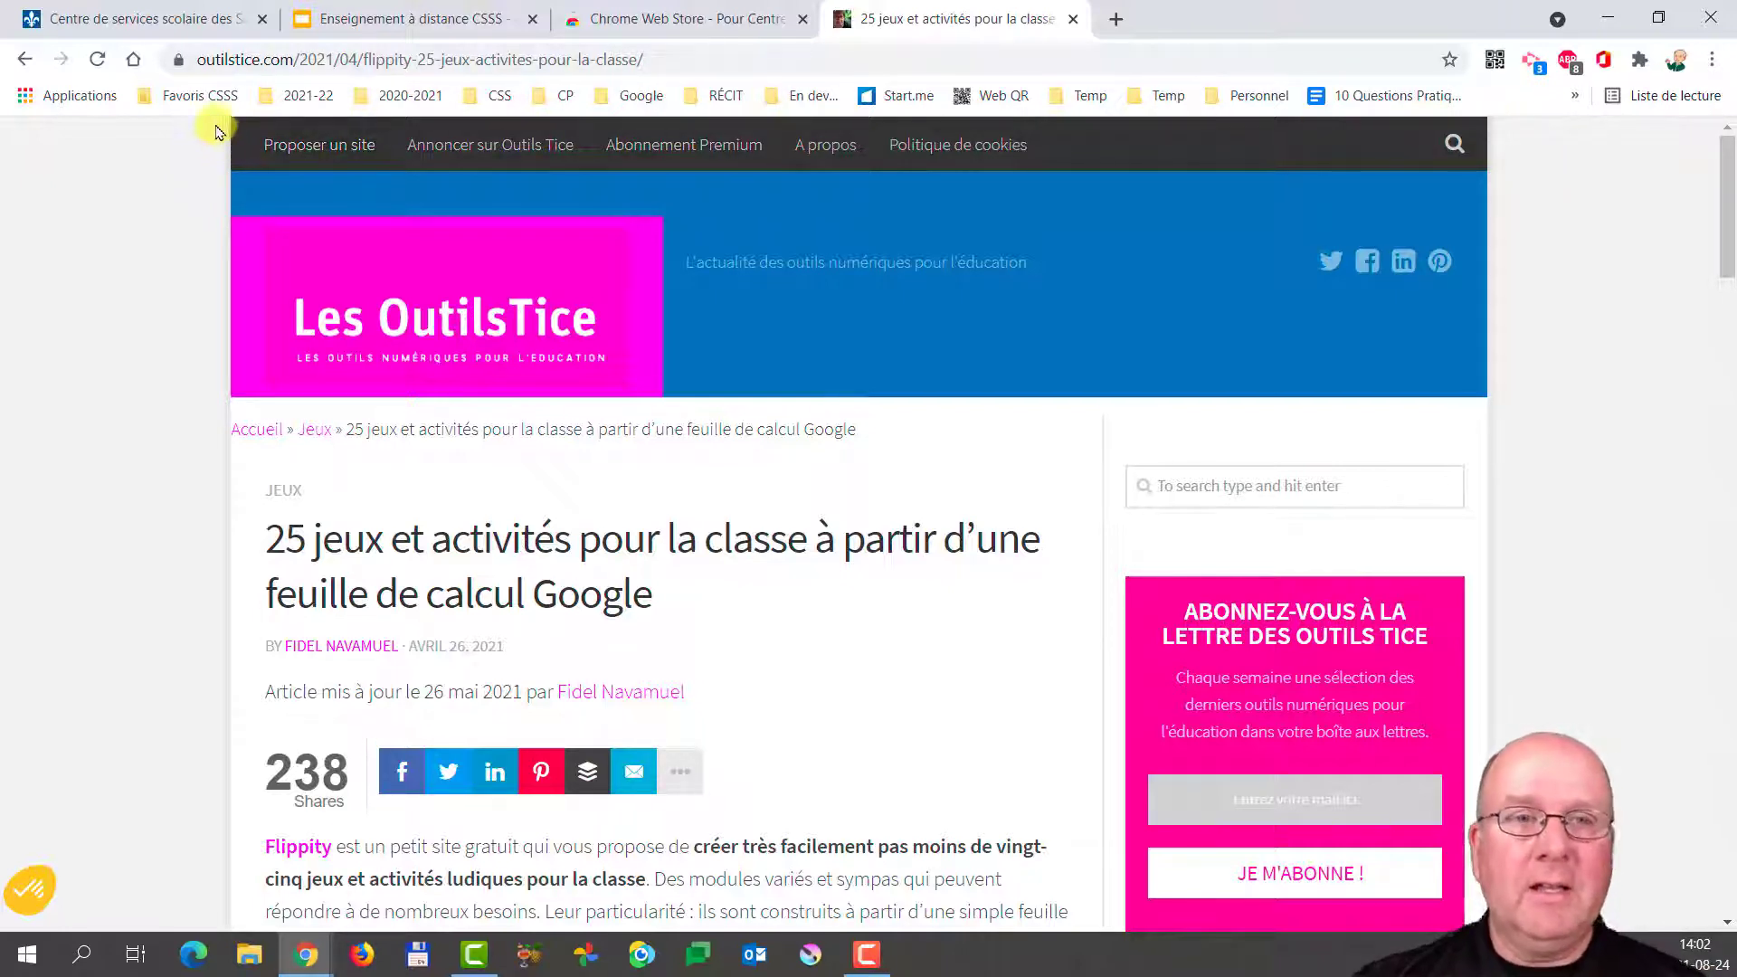
# Show and then close the Favoris CSSS bookmark folder list.
pyautogui.click(199, 101)
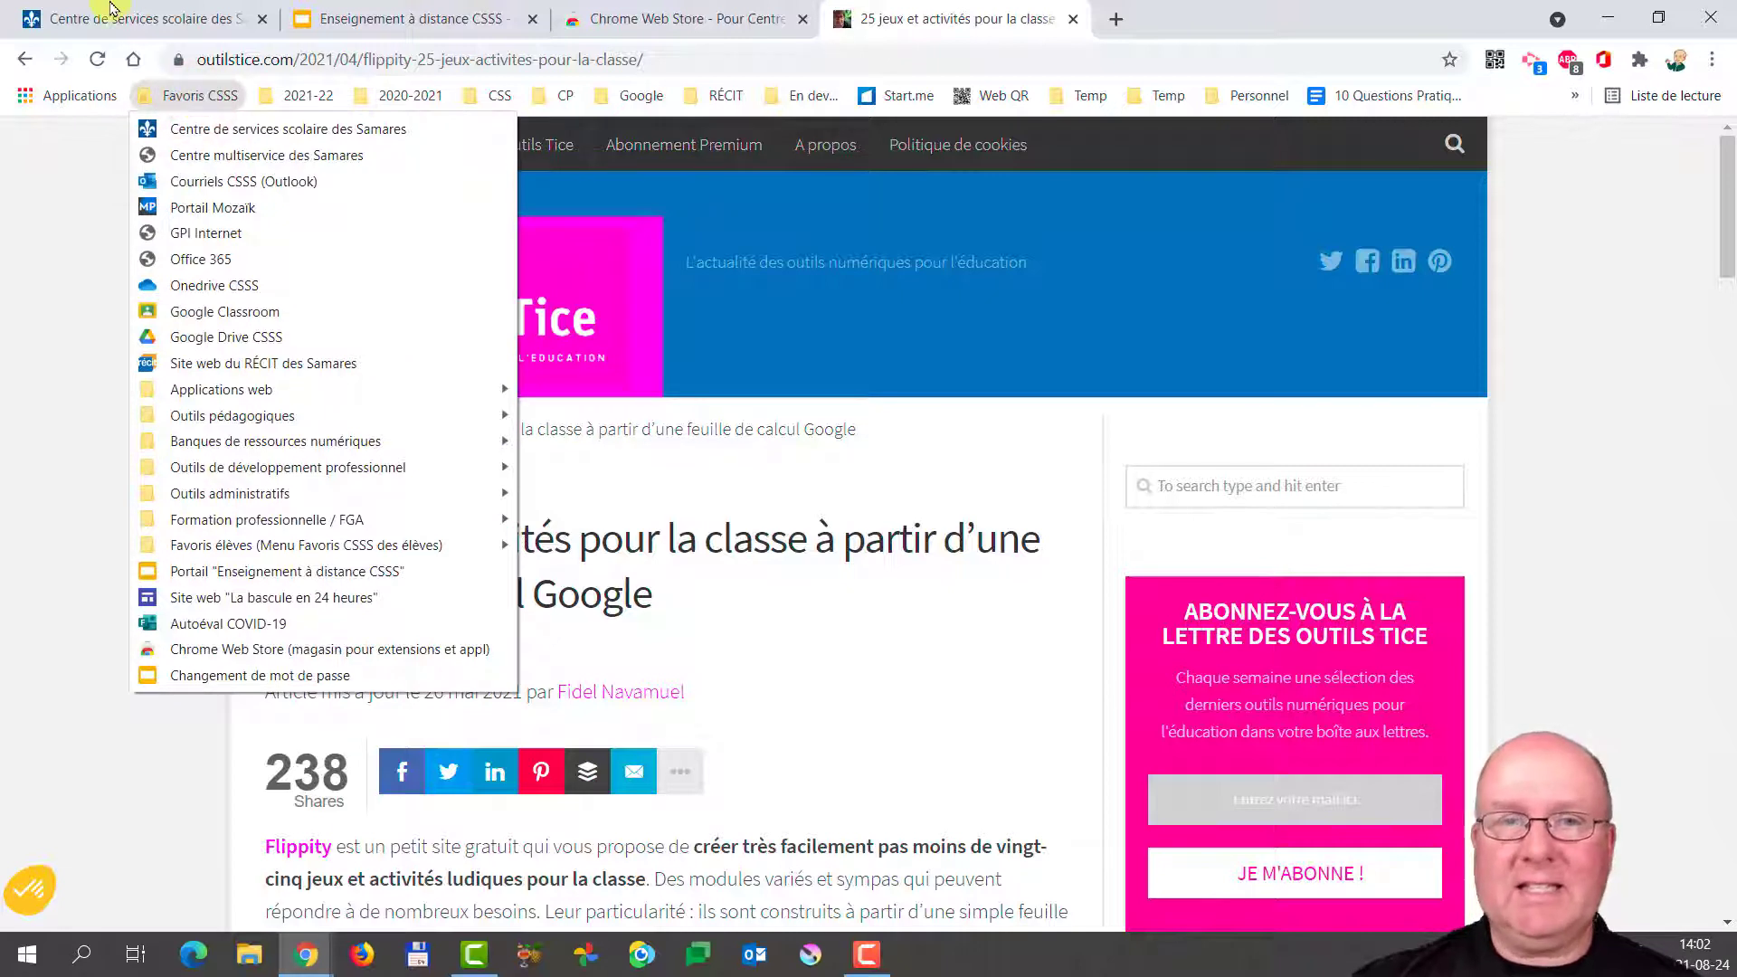
pyautogui.click(68, 224)
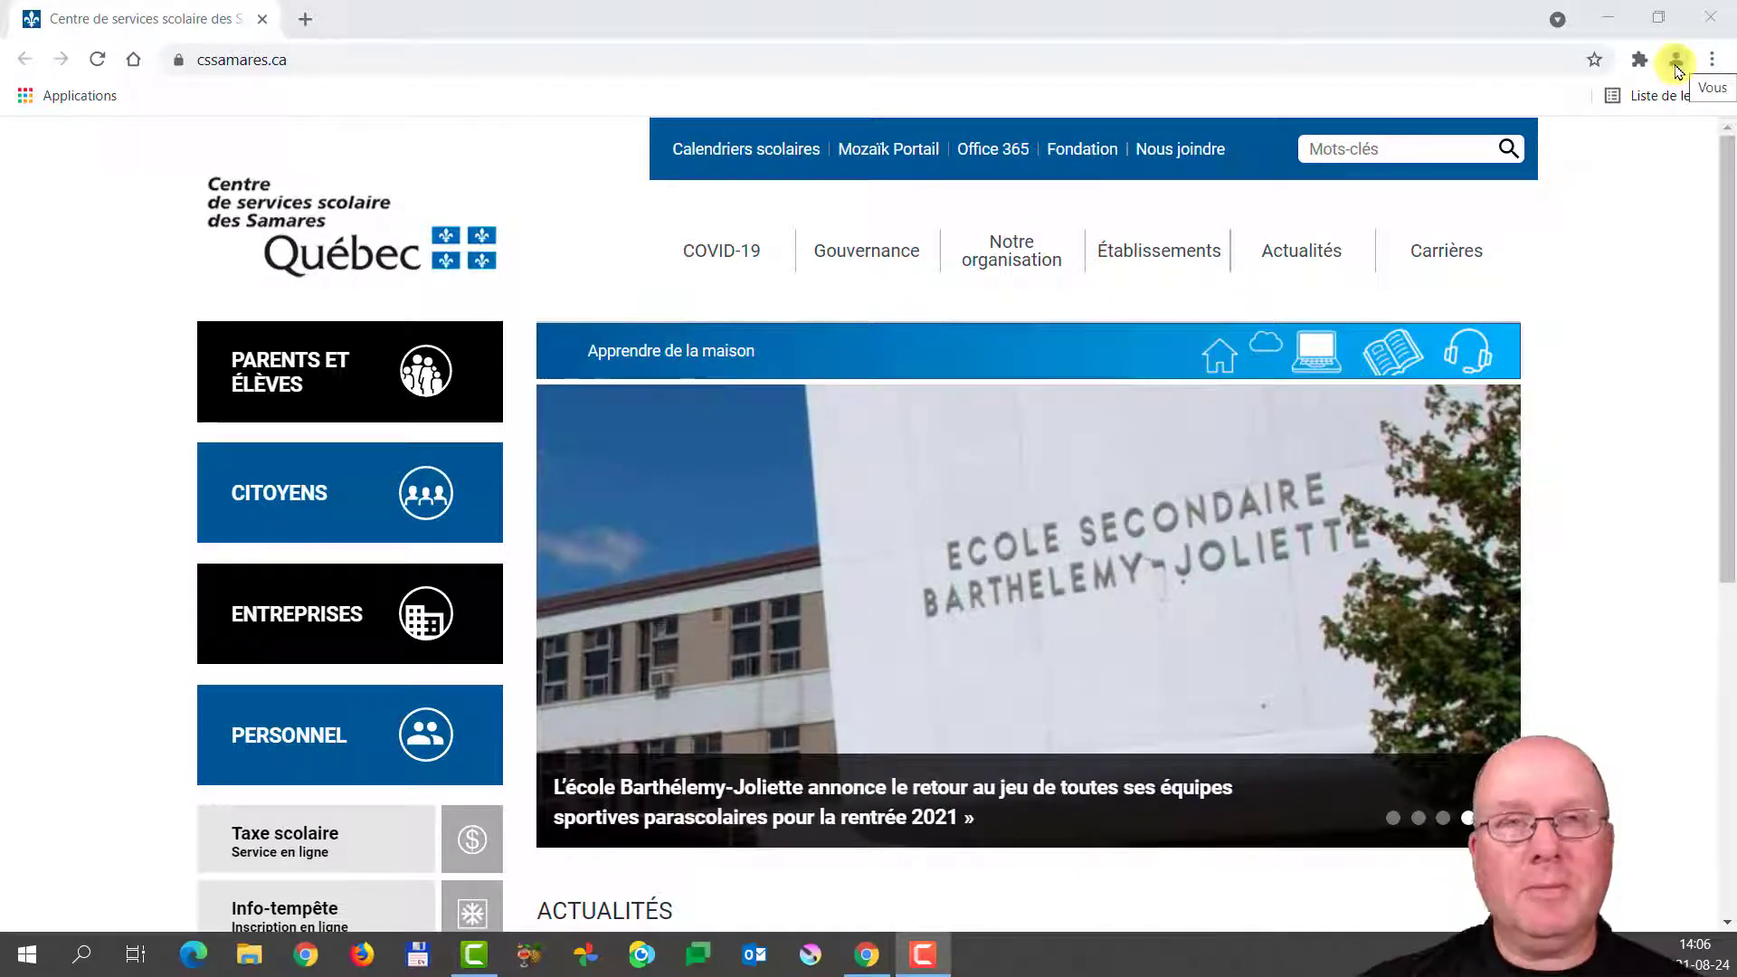
# Choose 'Activer la synchronisation...' from the profile menu to reach the Google sign-in page.
pyautogui.click(1676, 65)
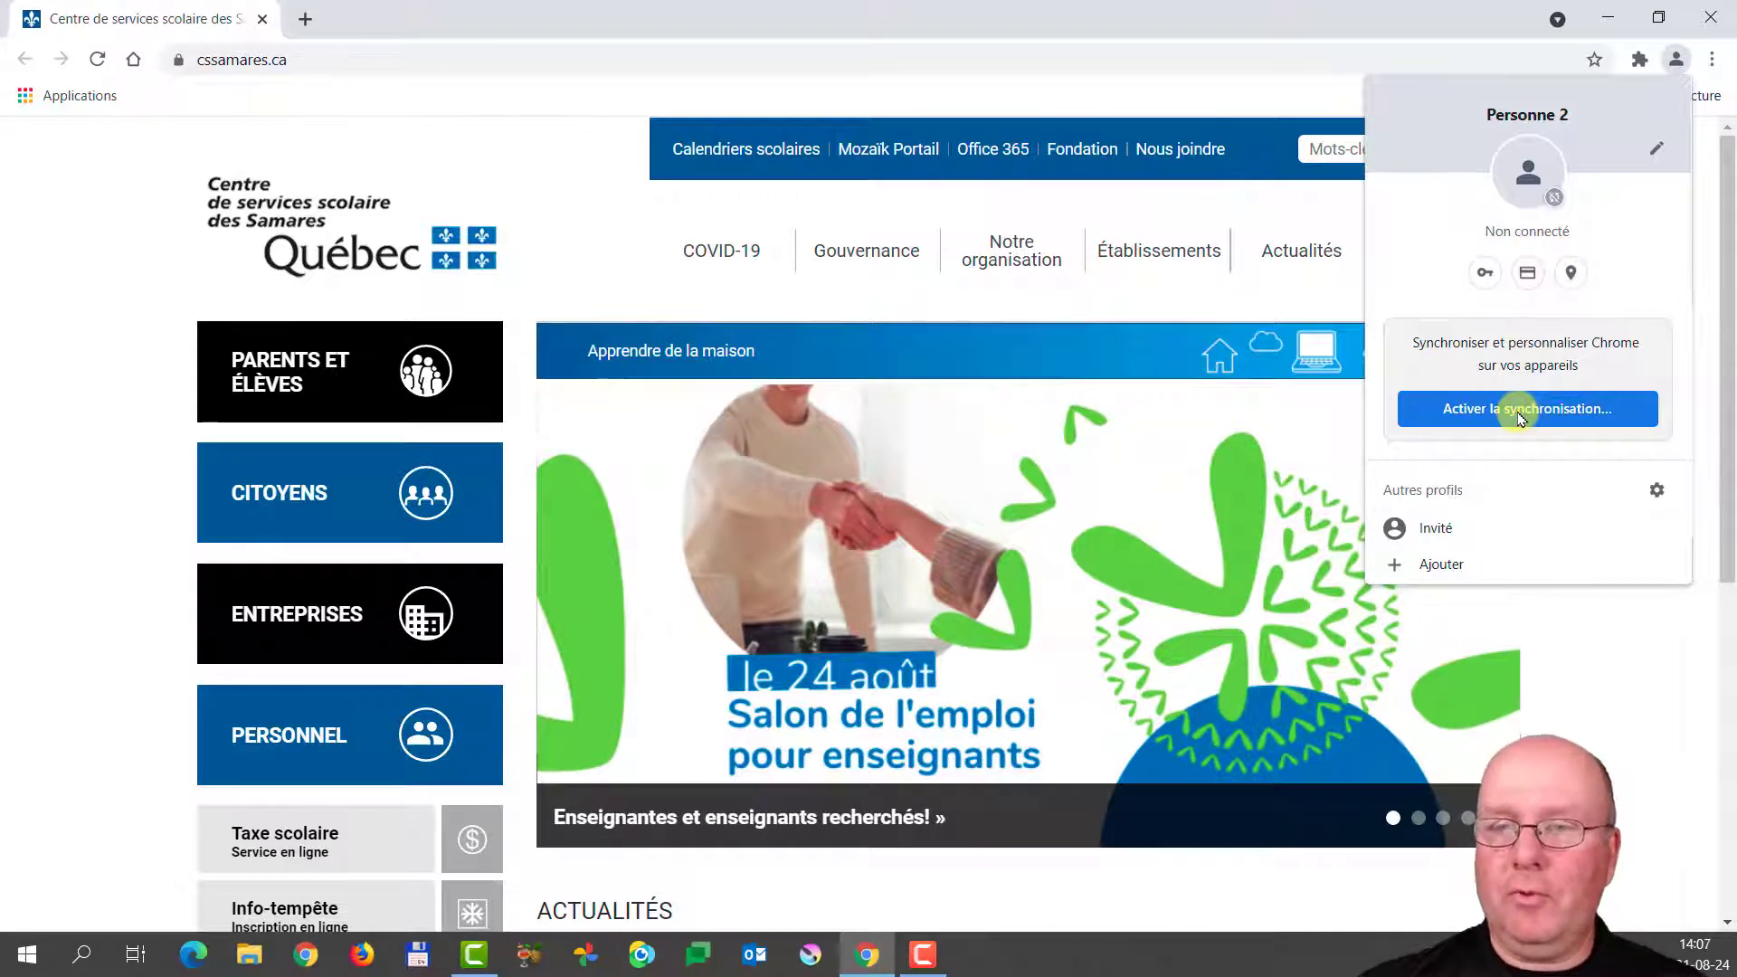
pyautogui.click(1522, 410)
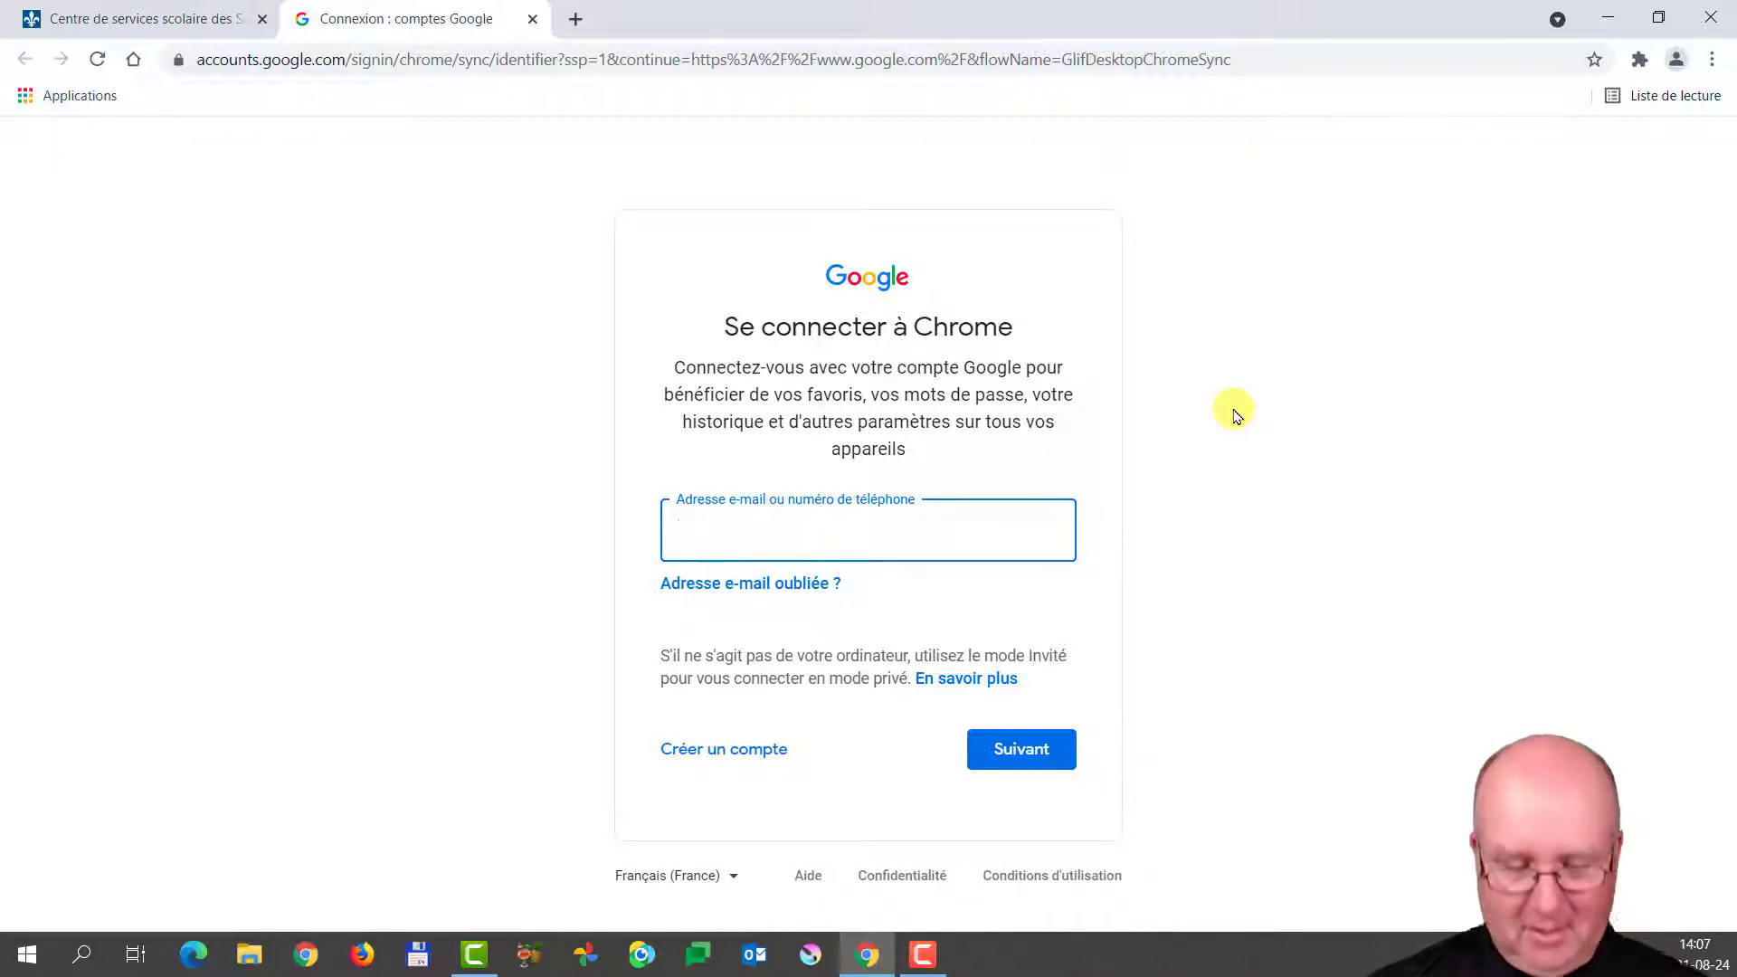
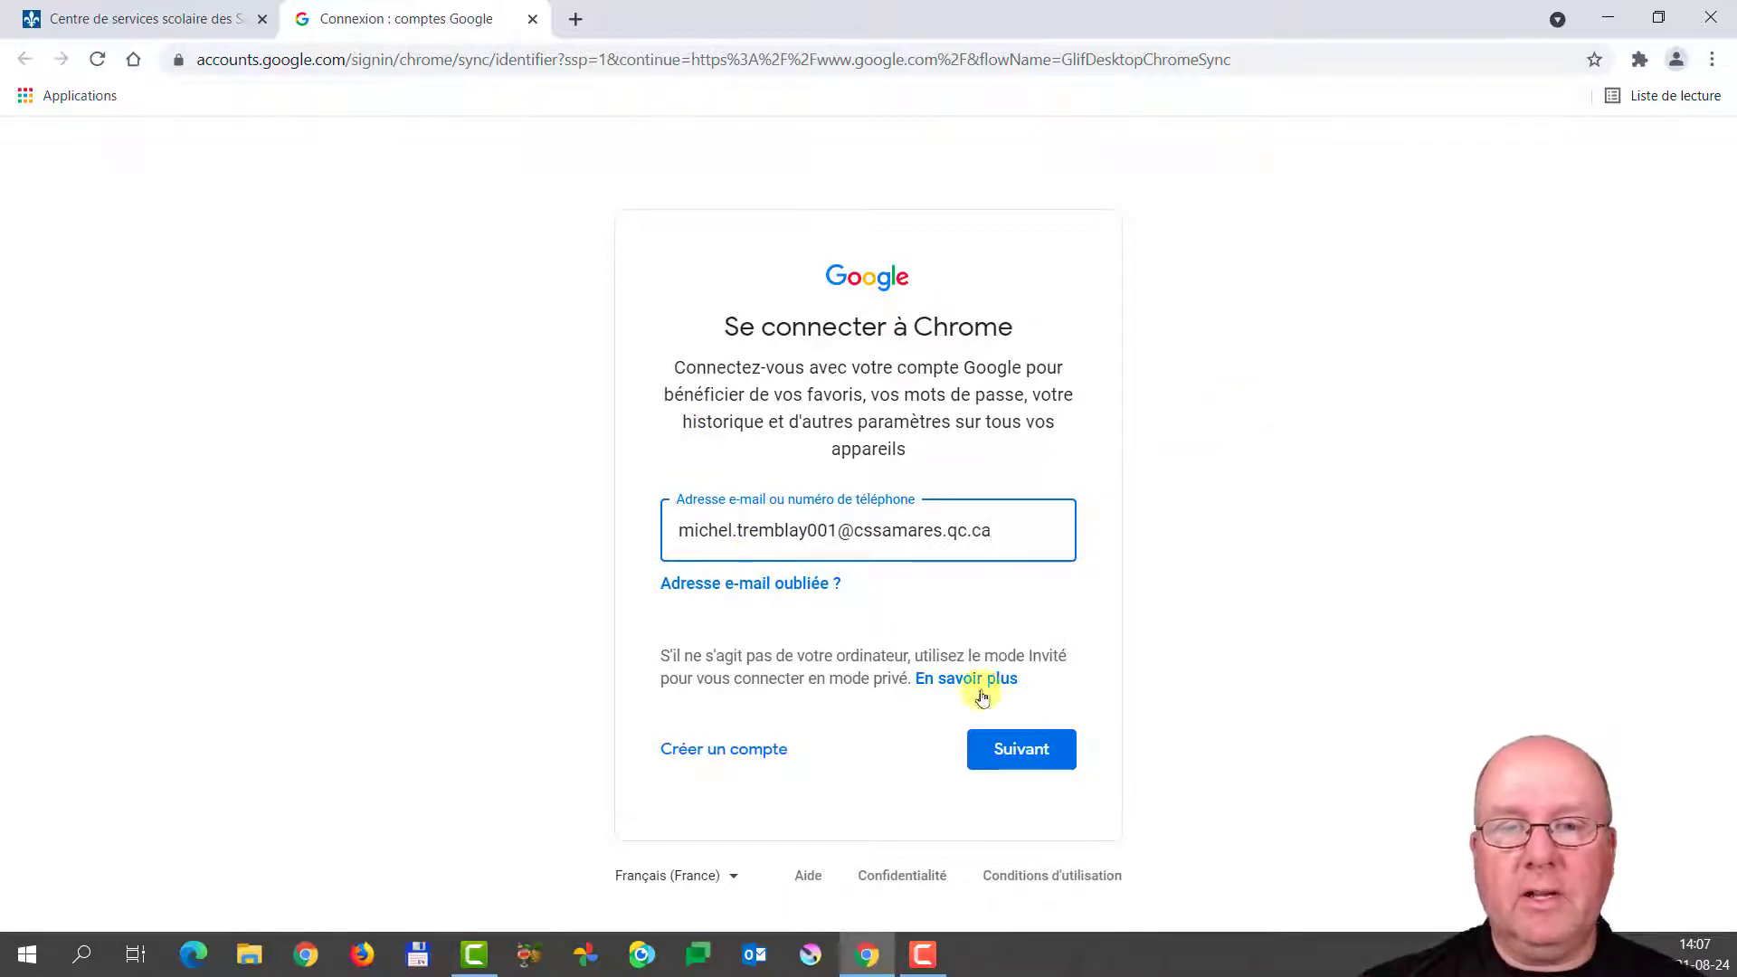
# Sign in to Chrome with the school account's e-mail address and password.
pyautogui.click(1021, 751)
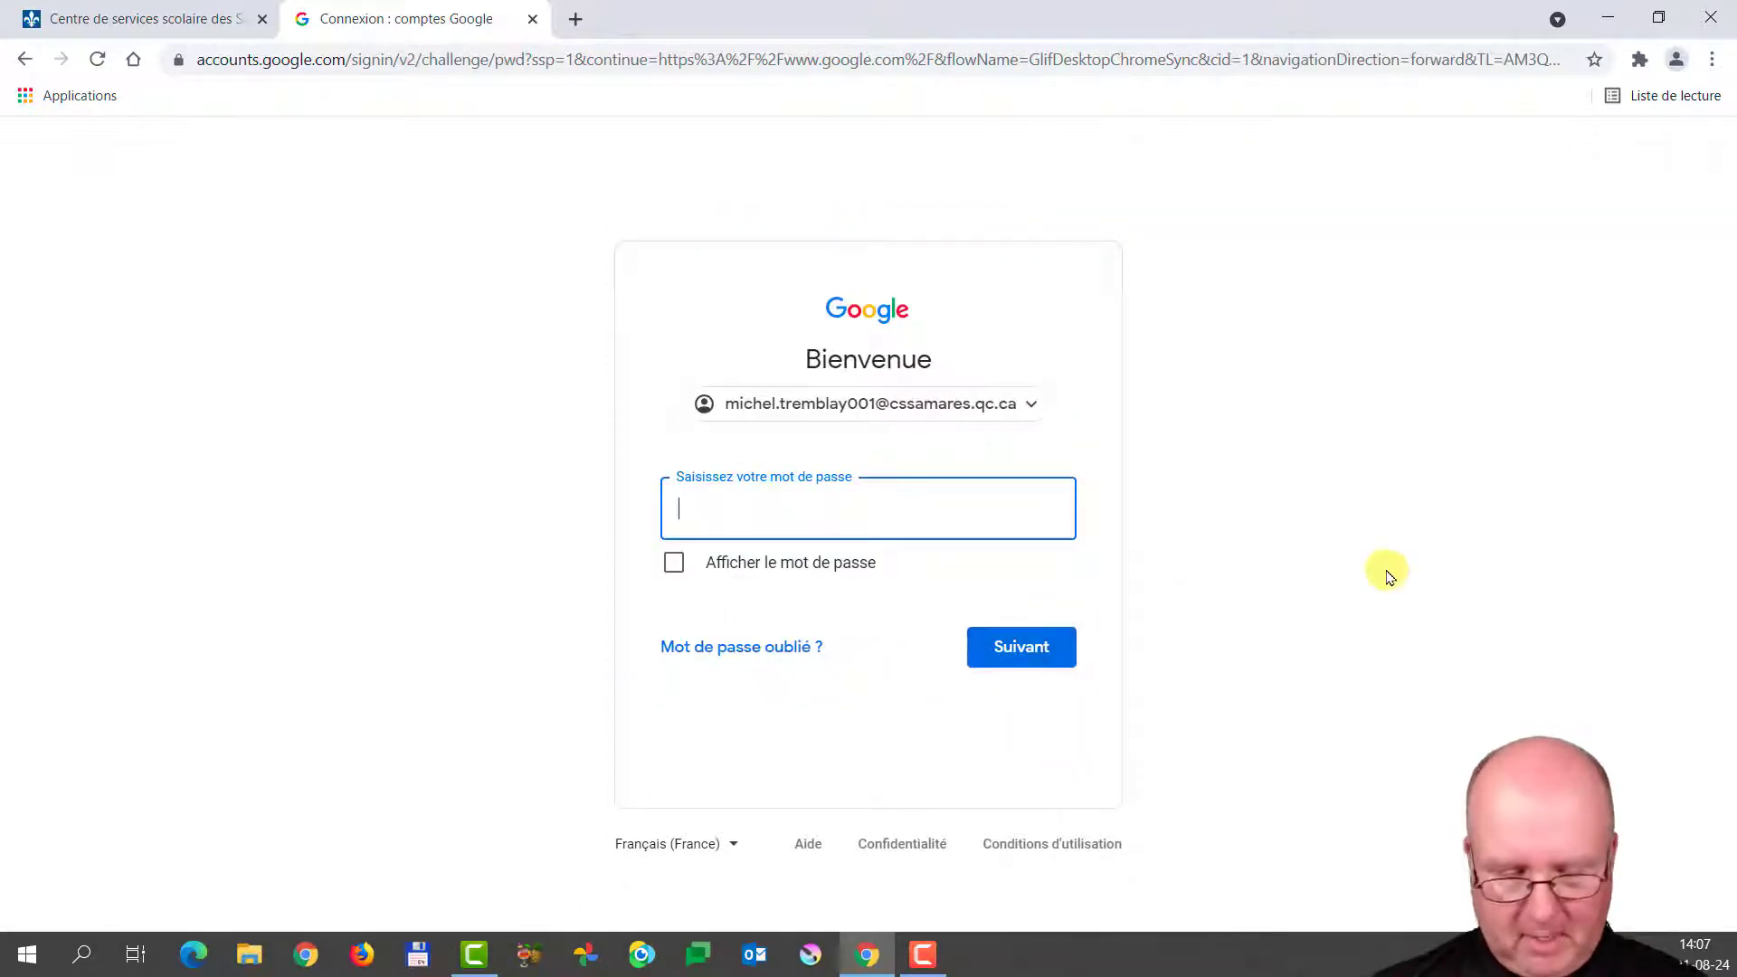
pyautogui.write('•••••••••')
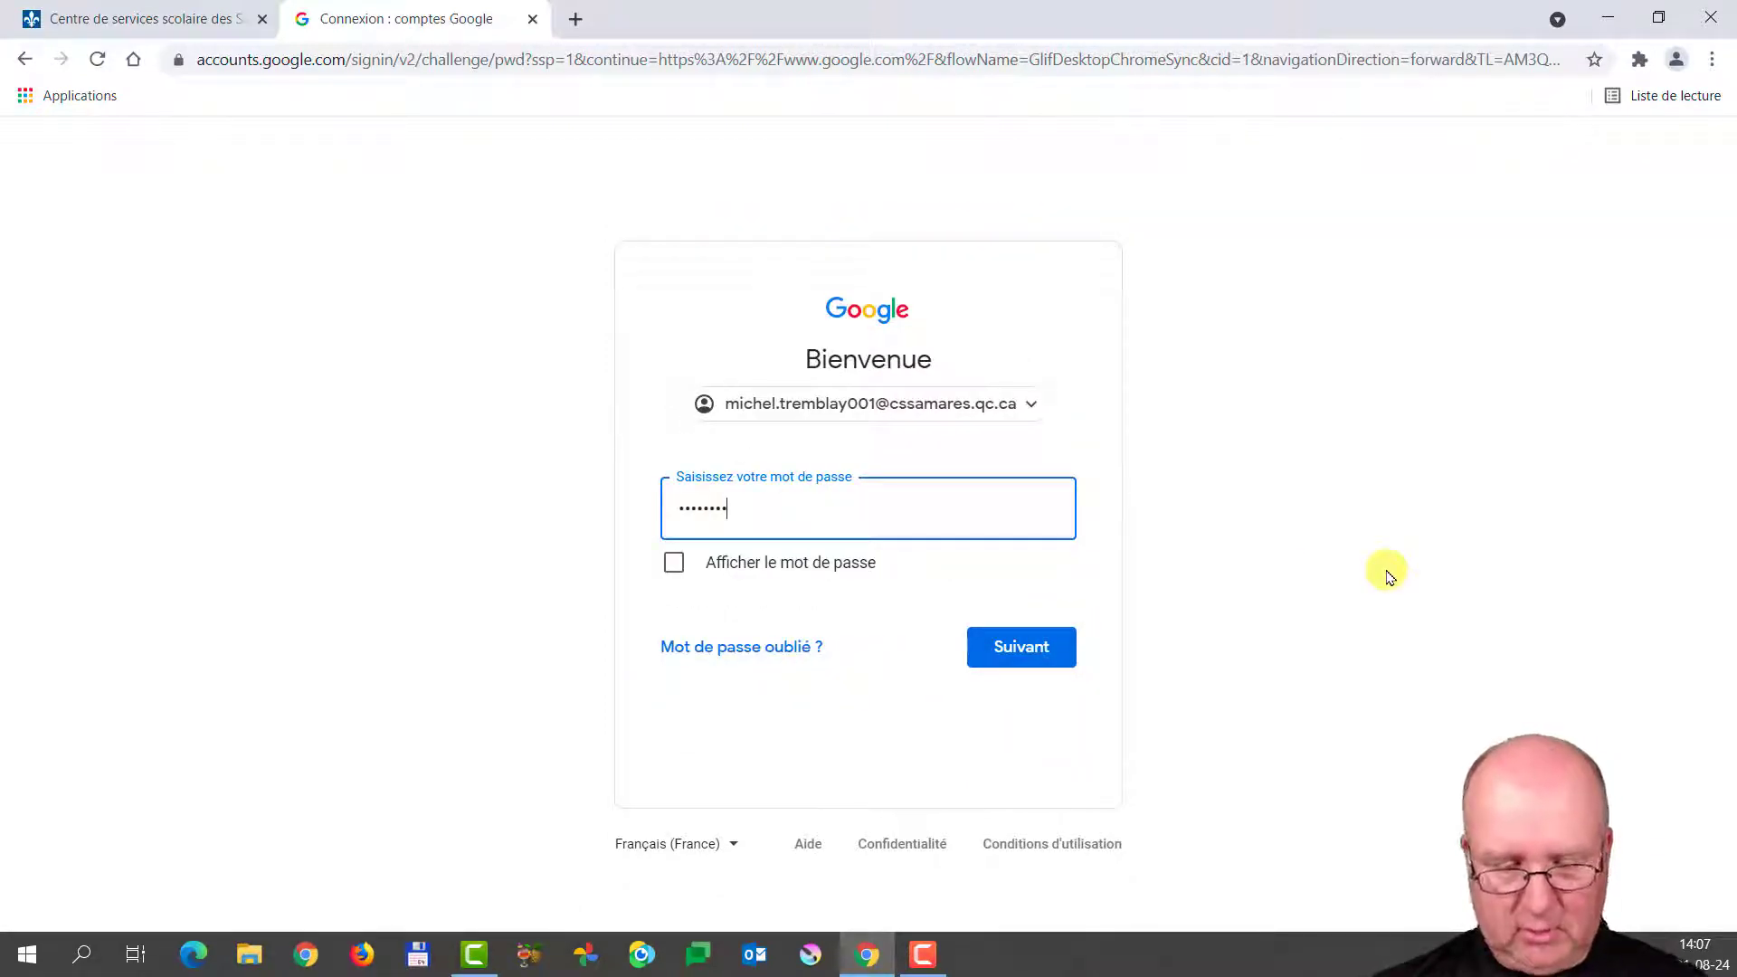
pyautogui.click(1014, 649)
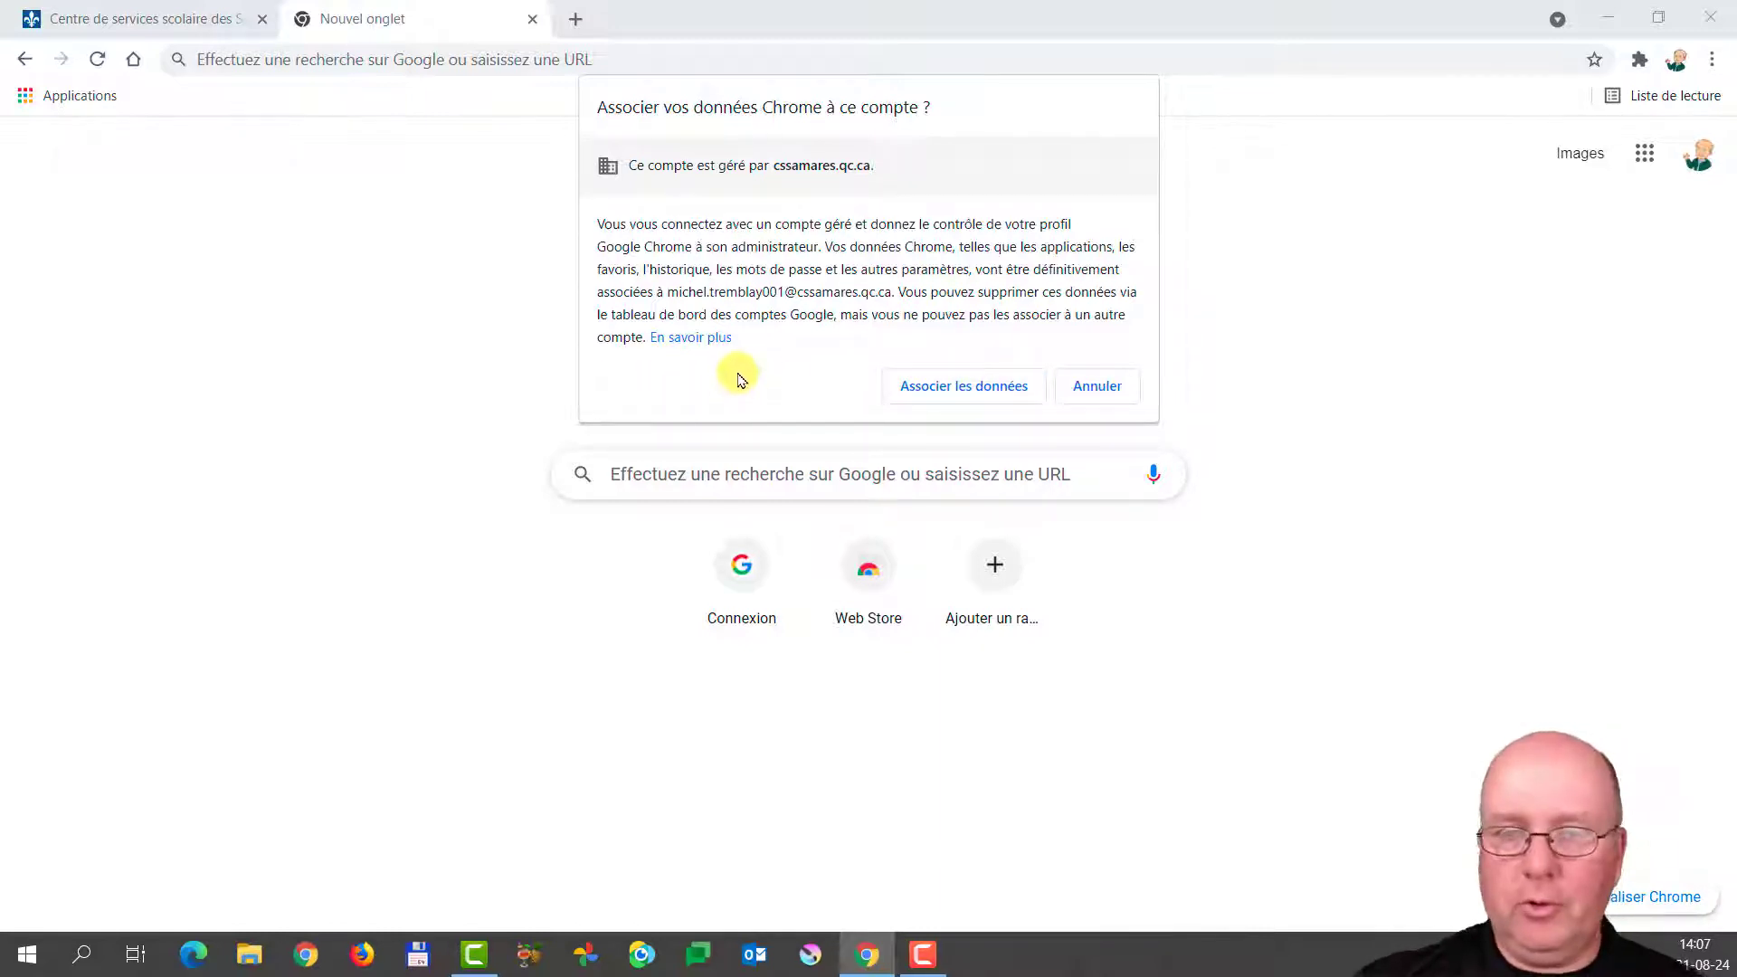
# Link Chrome data to the school account, accept sync, and close the LastPass and mote tabs.
pyautogui.click(955, 388)
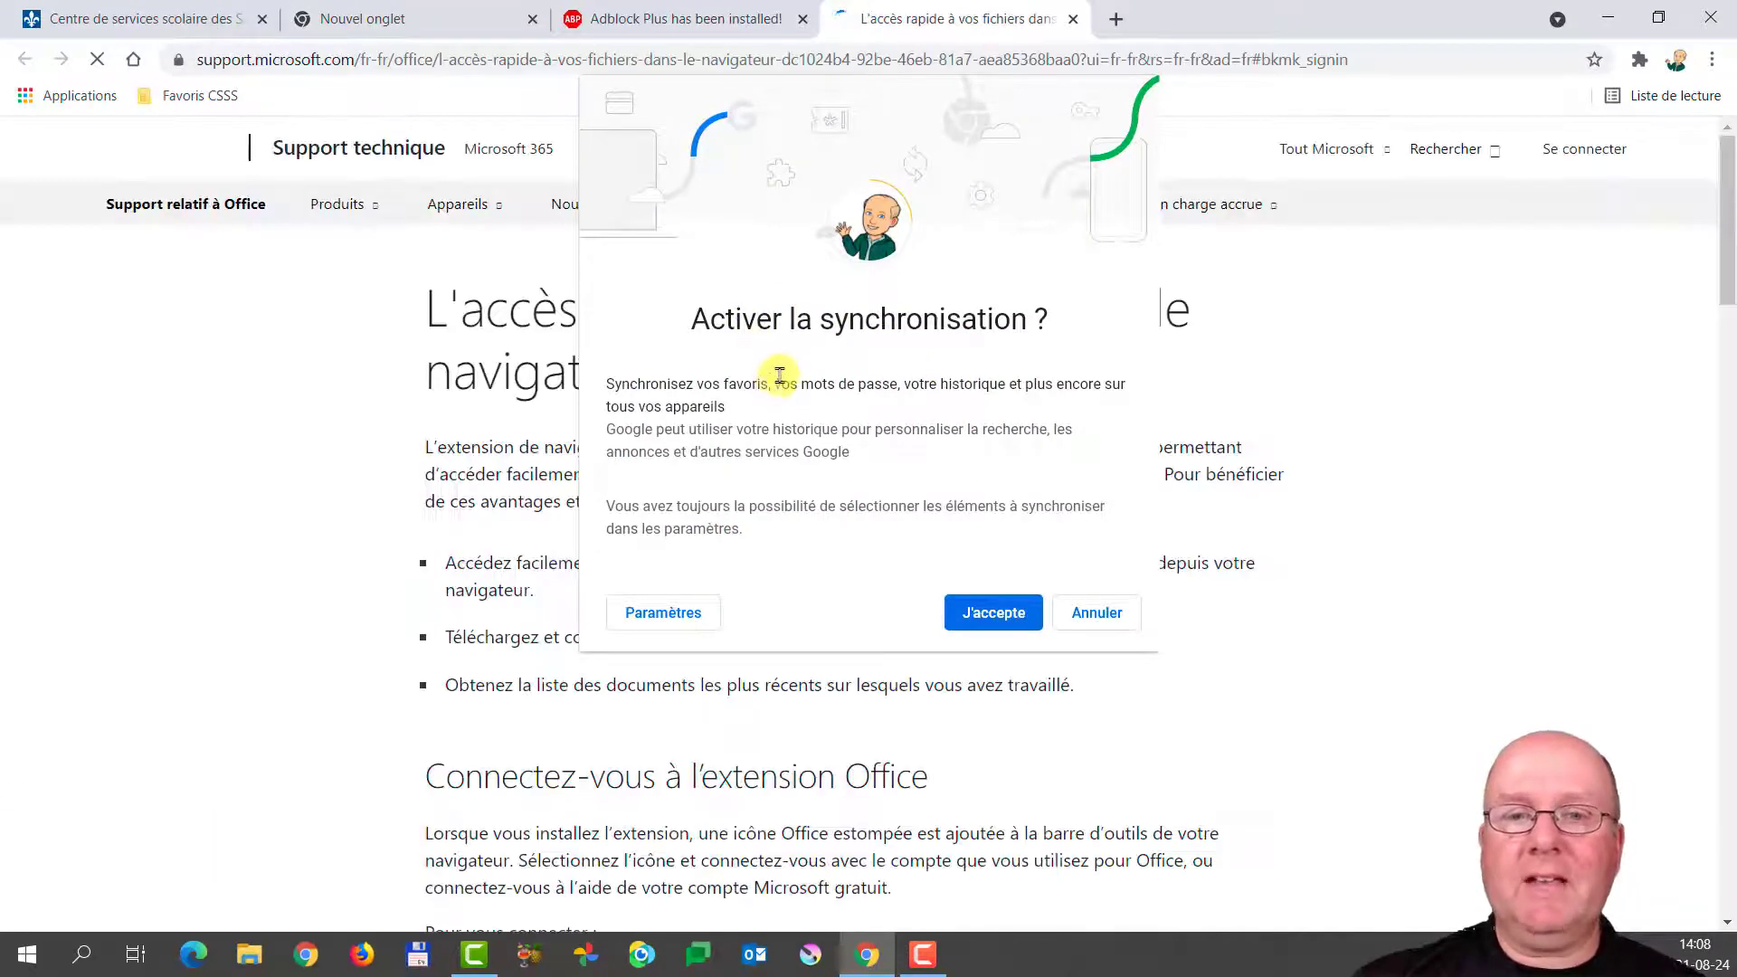
pyautogui.click(986, 615)
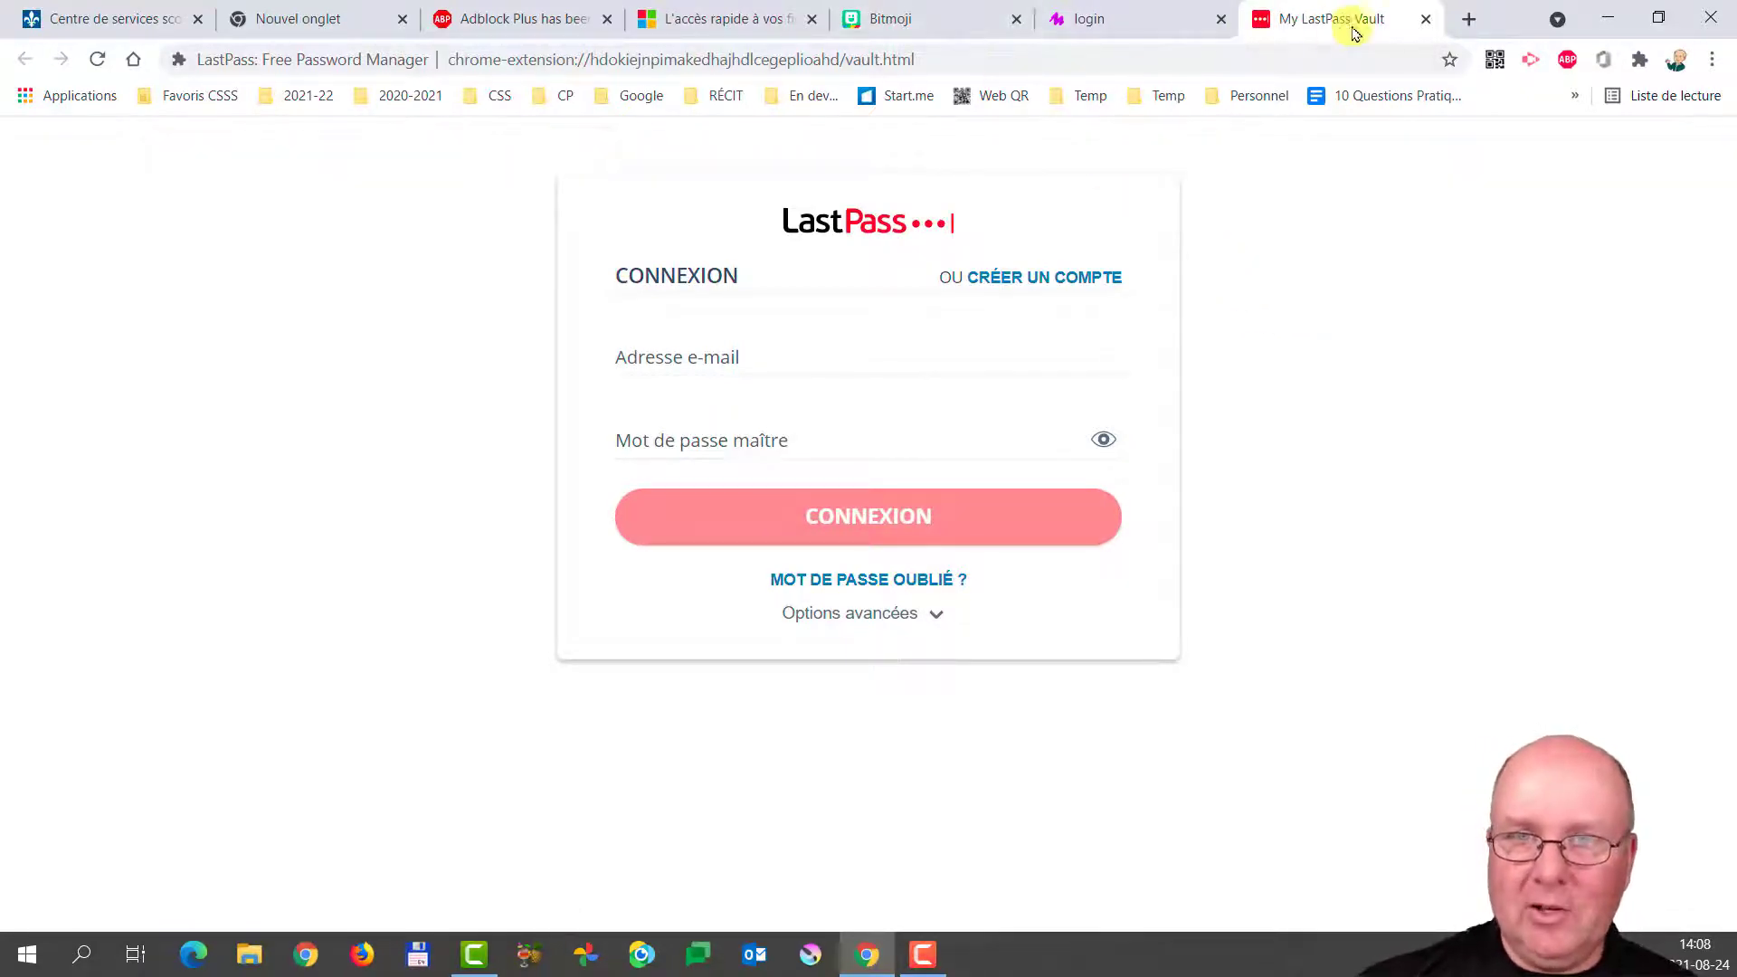
pyautogui.click(1426, 19)
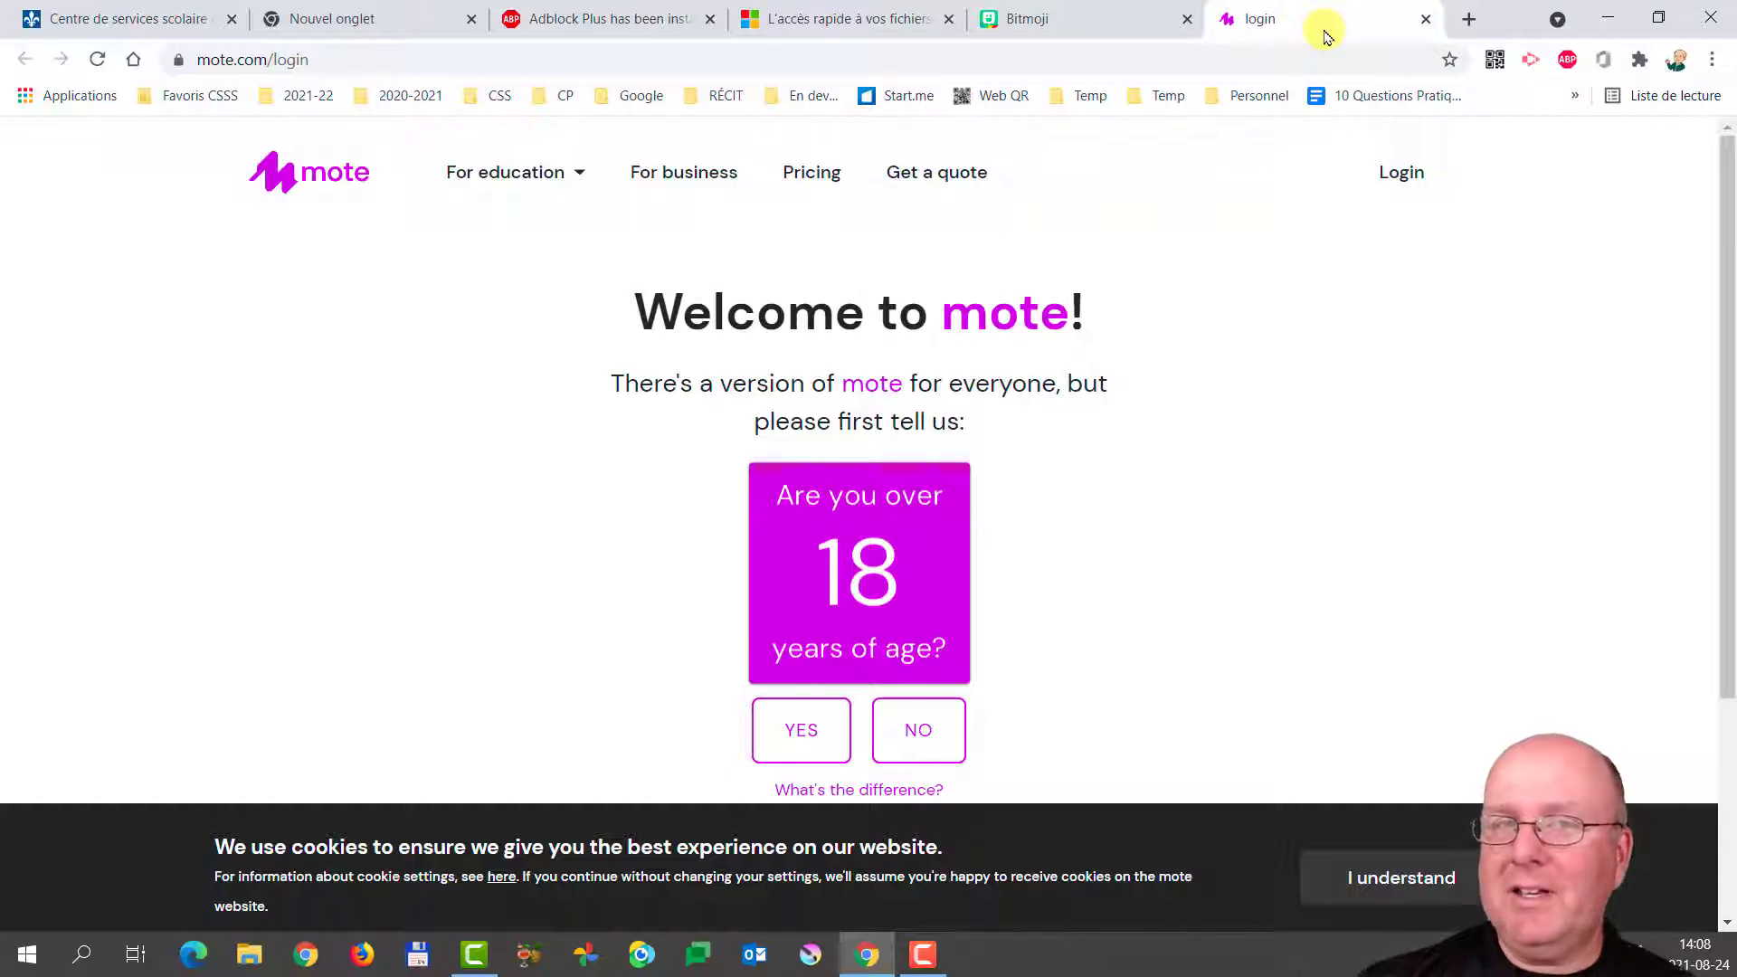
pyautogui.click(1425, 19)
# Close the Bitmoji, Adblock Plus welcome and Microsoft support tabs.
pyautogui.click(1340, 19)
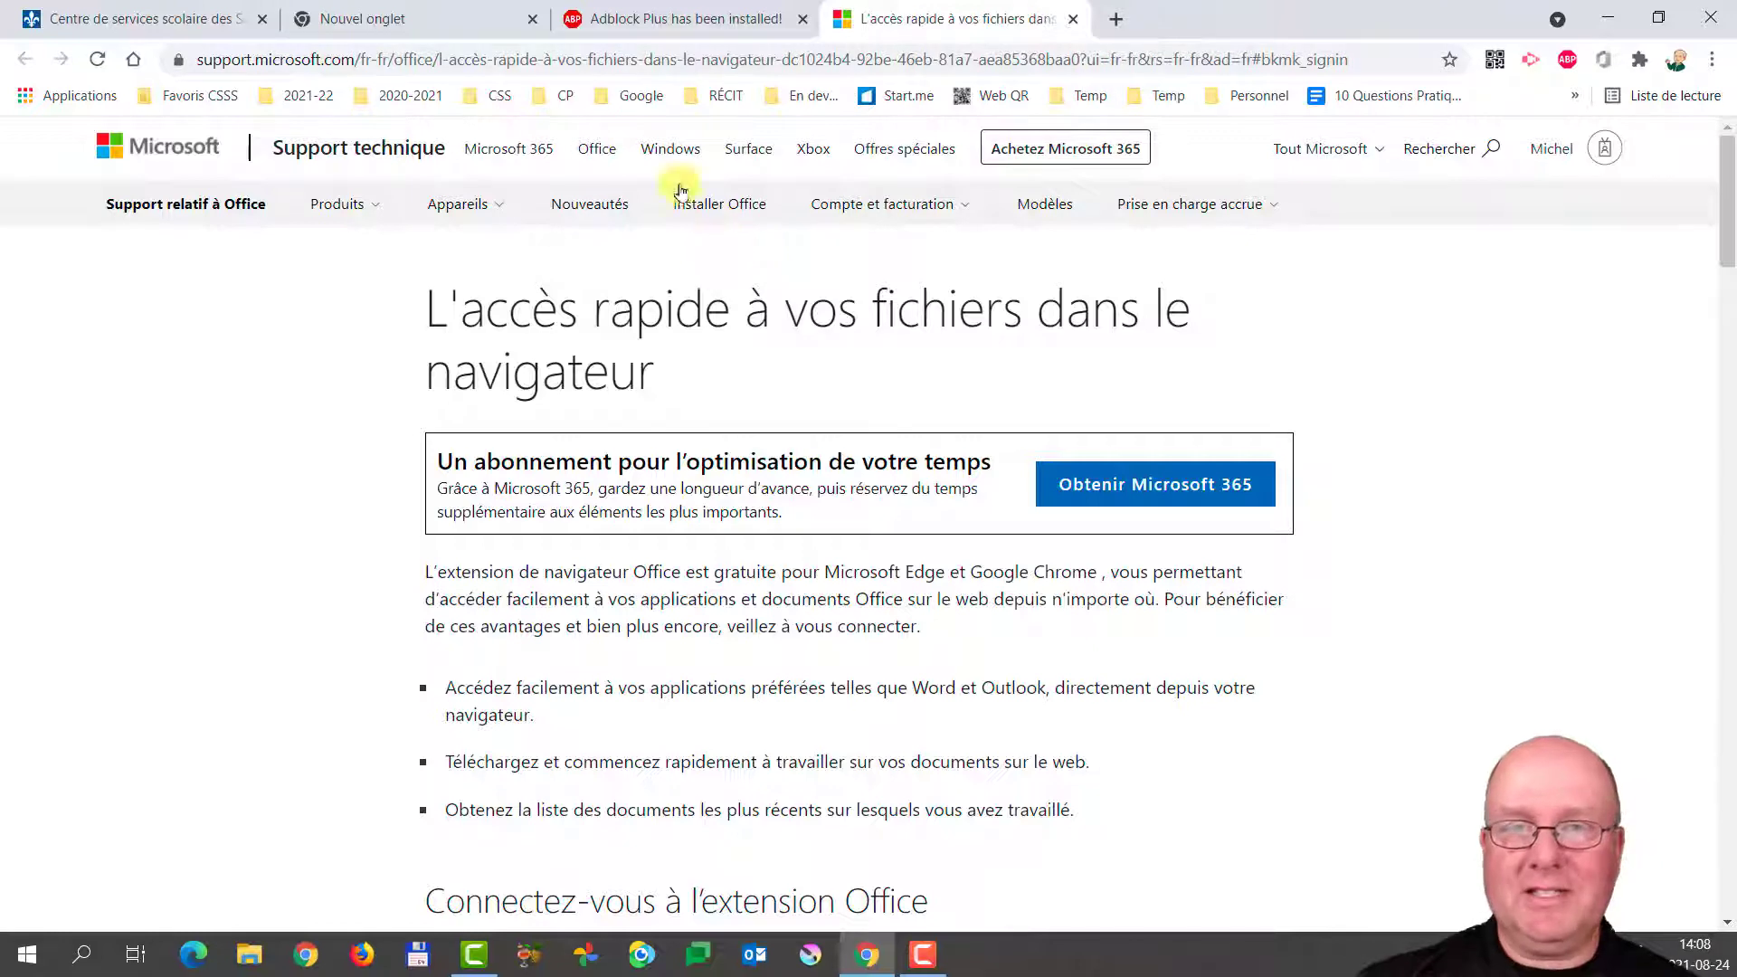
pyautogui.click(681, 20)
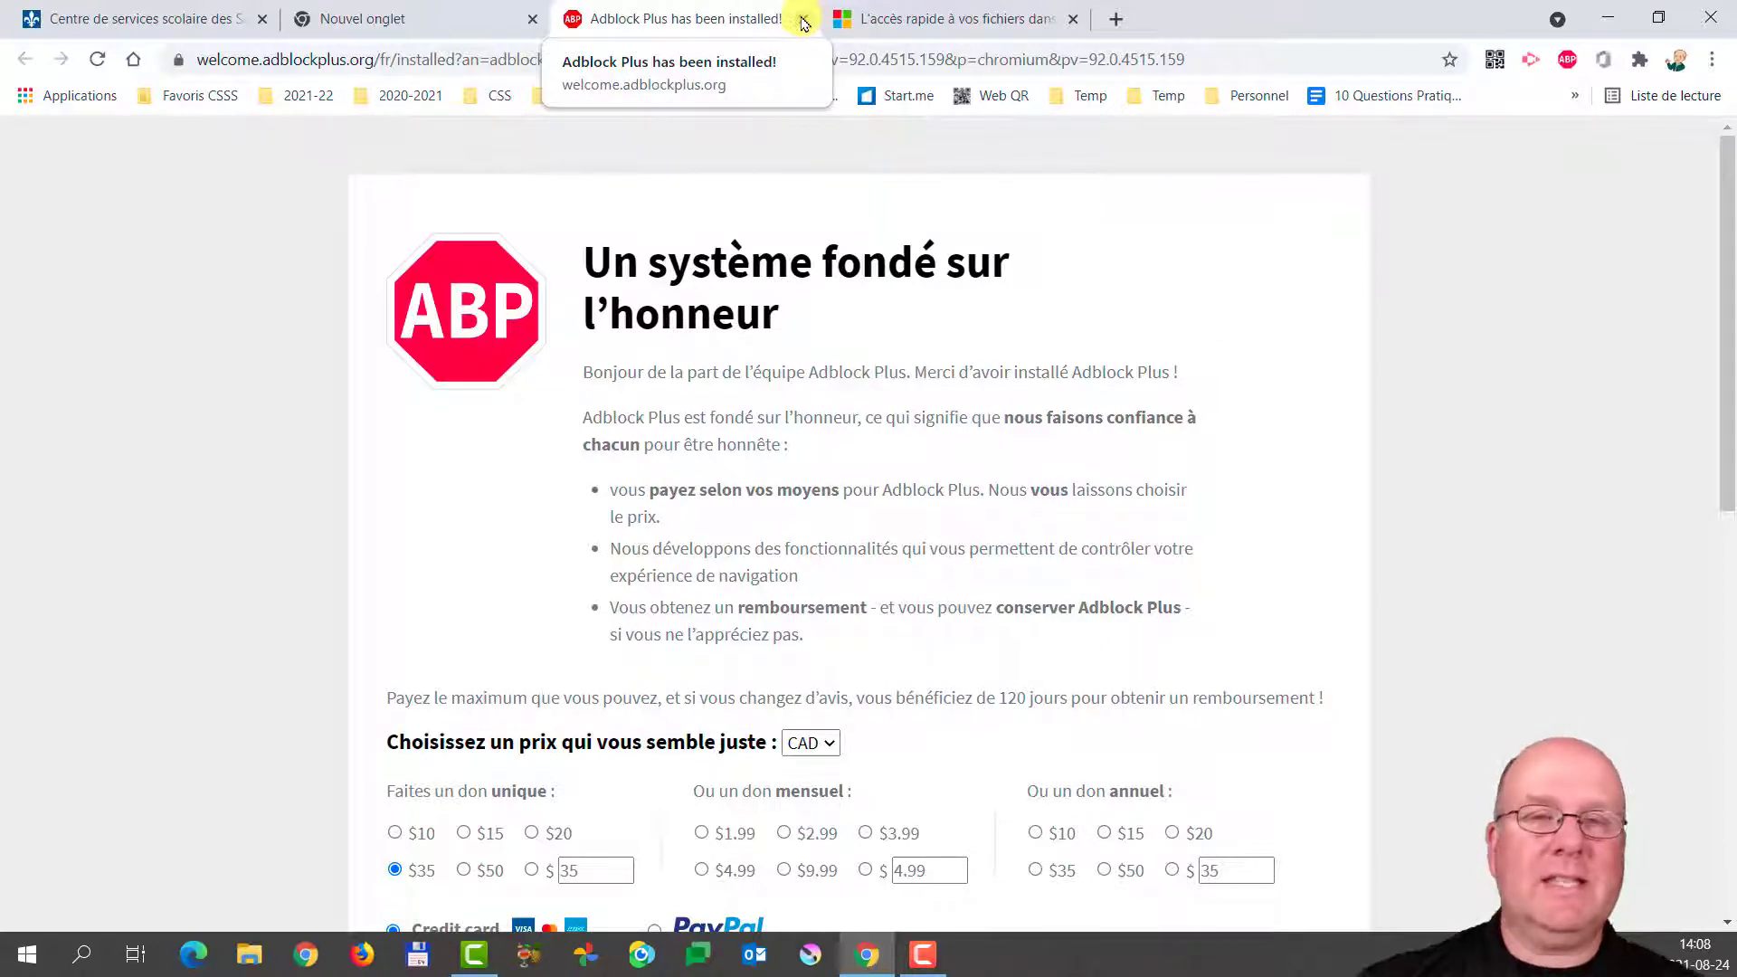
pyautogui.click(805, 20)
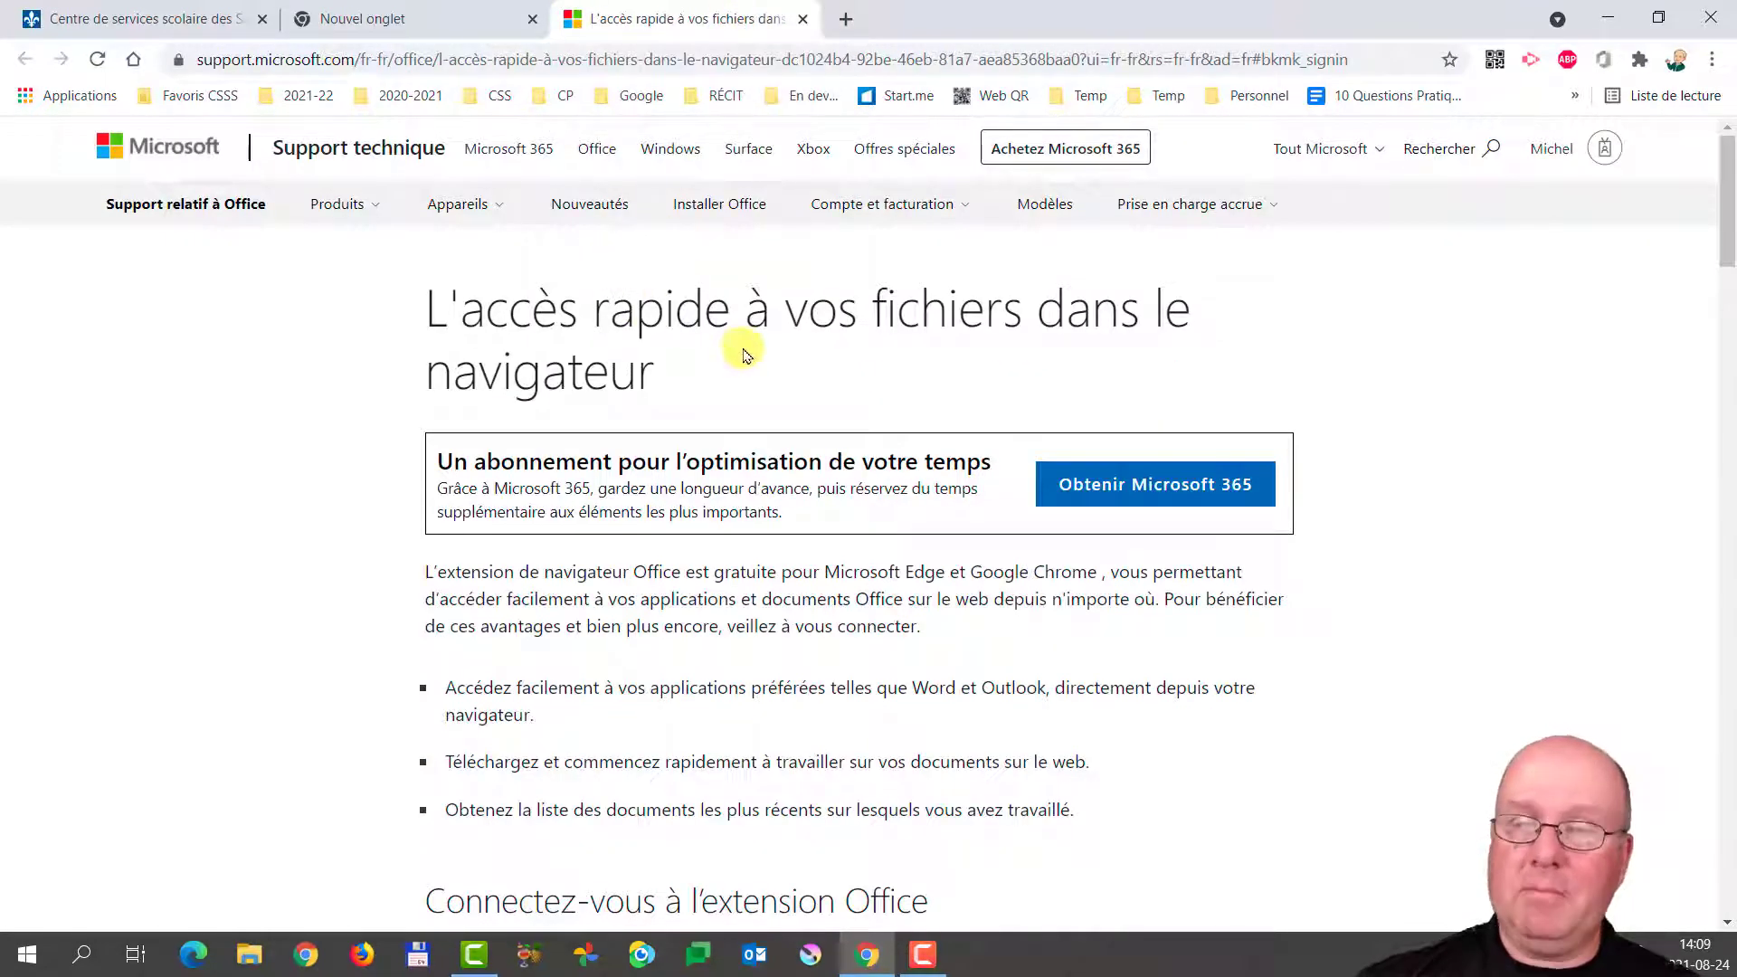
pyautogui.click(802, 20)
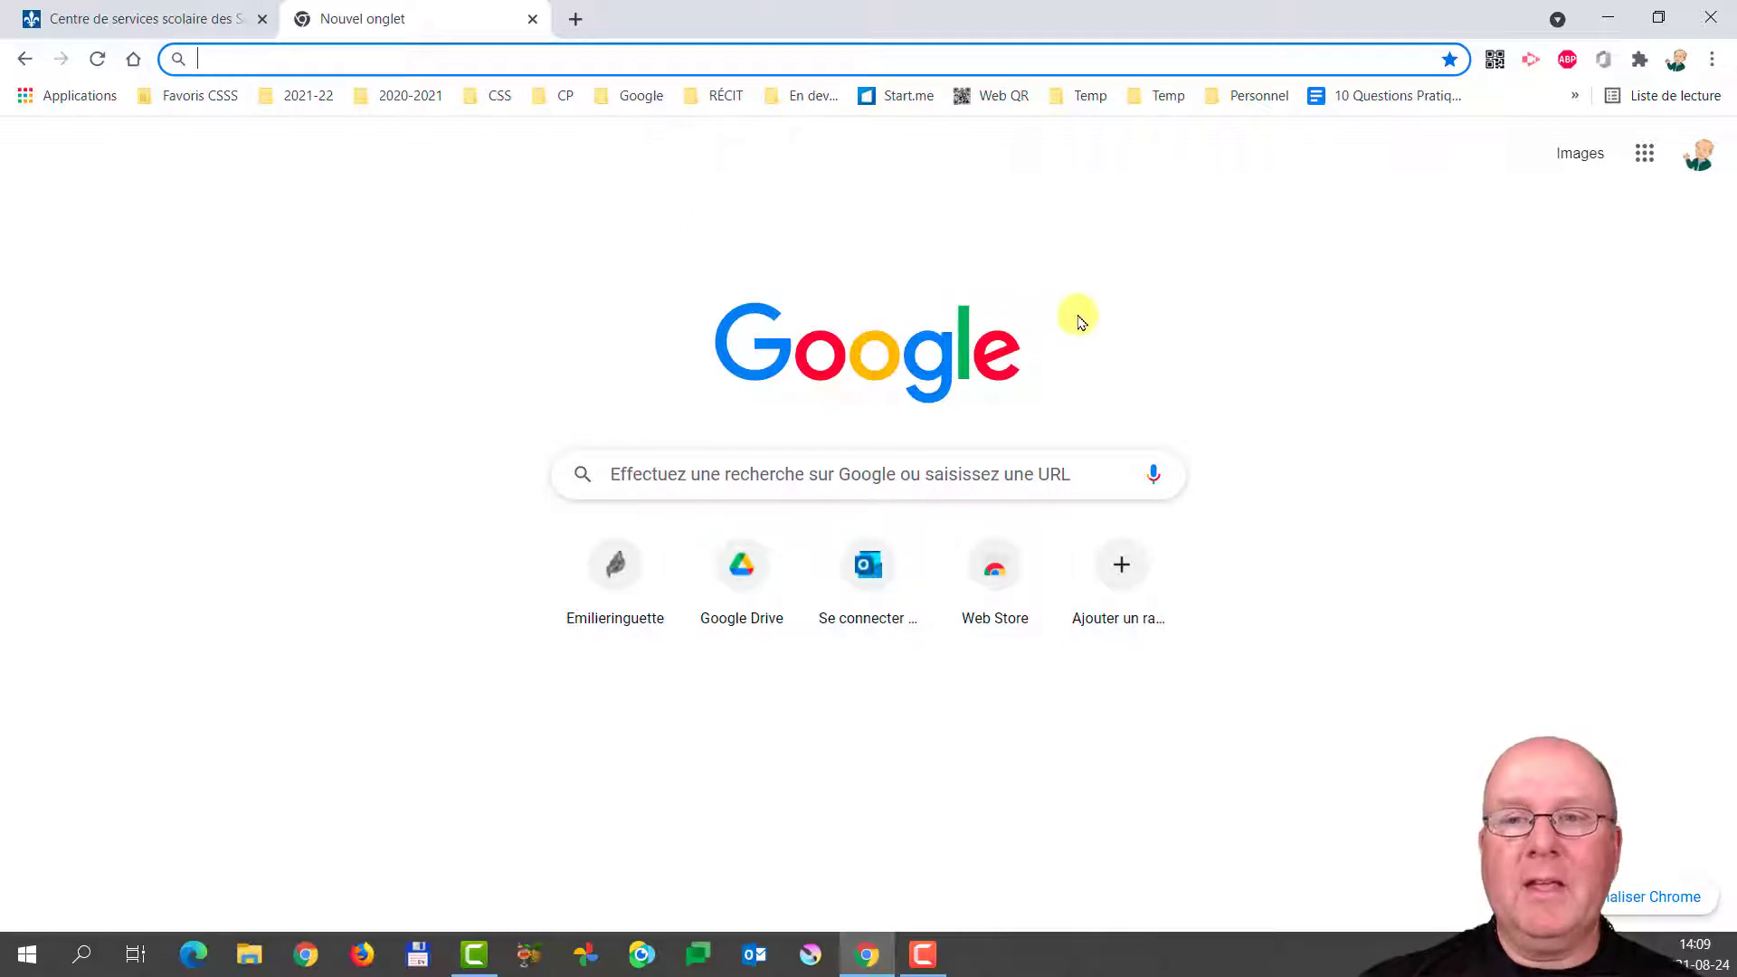
# Check the restored Favoris CSSS bookmarks and installed extensions list, then open Chrome's main menu.
pyautogui.click(187, 97)
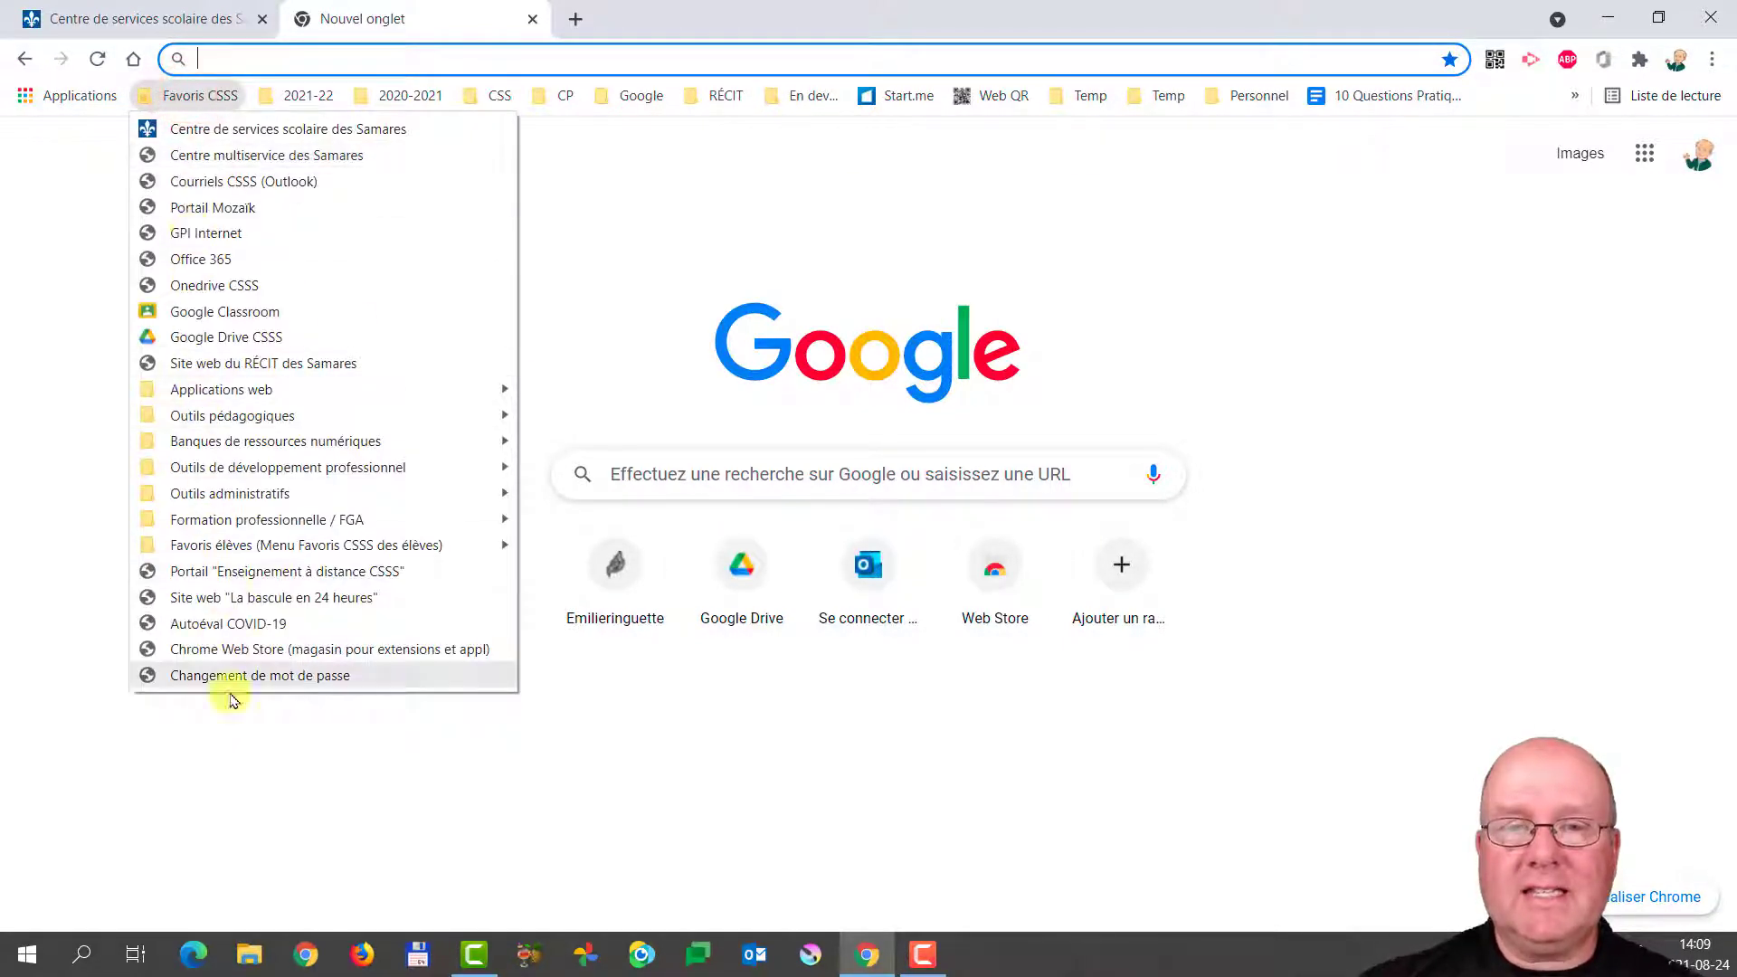
pyautogui.click(604, 158)
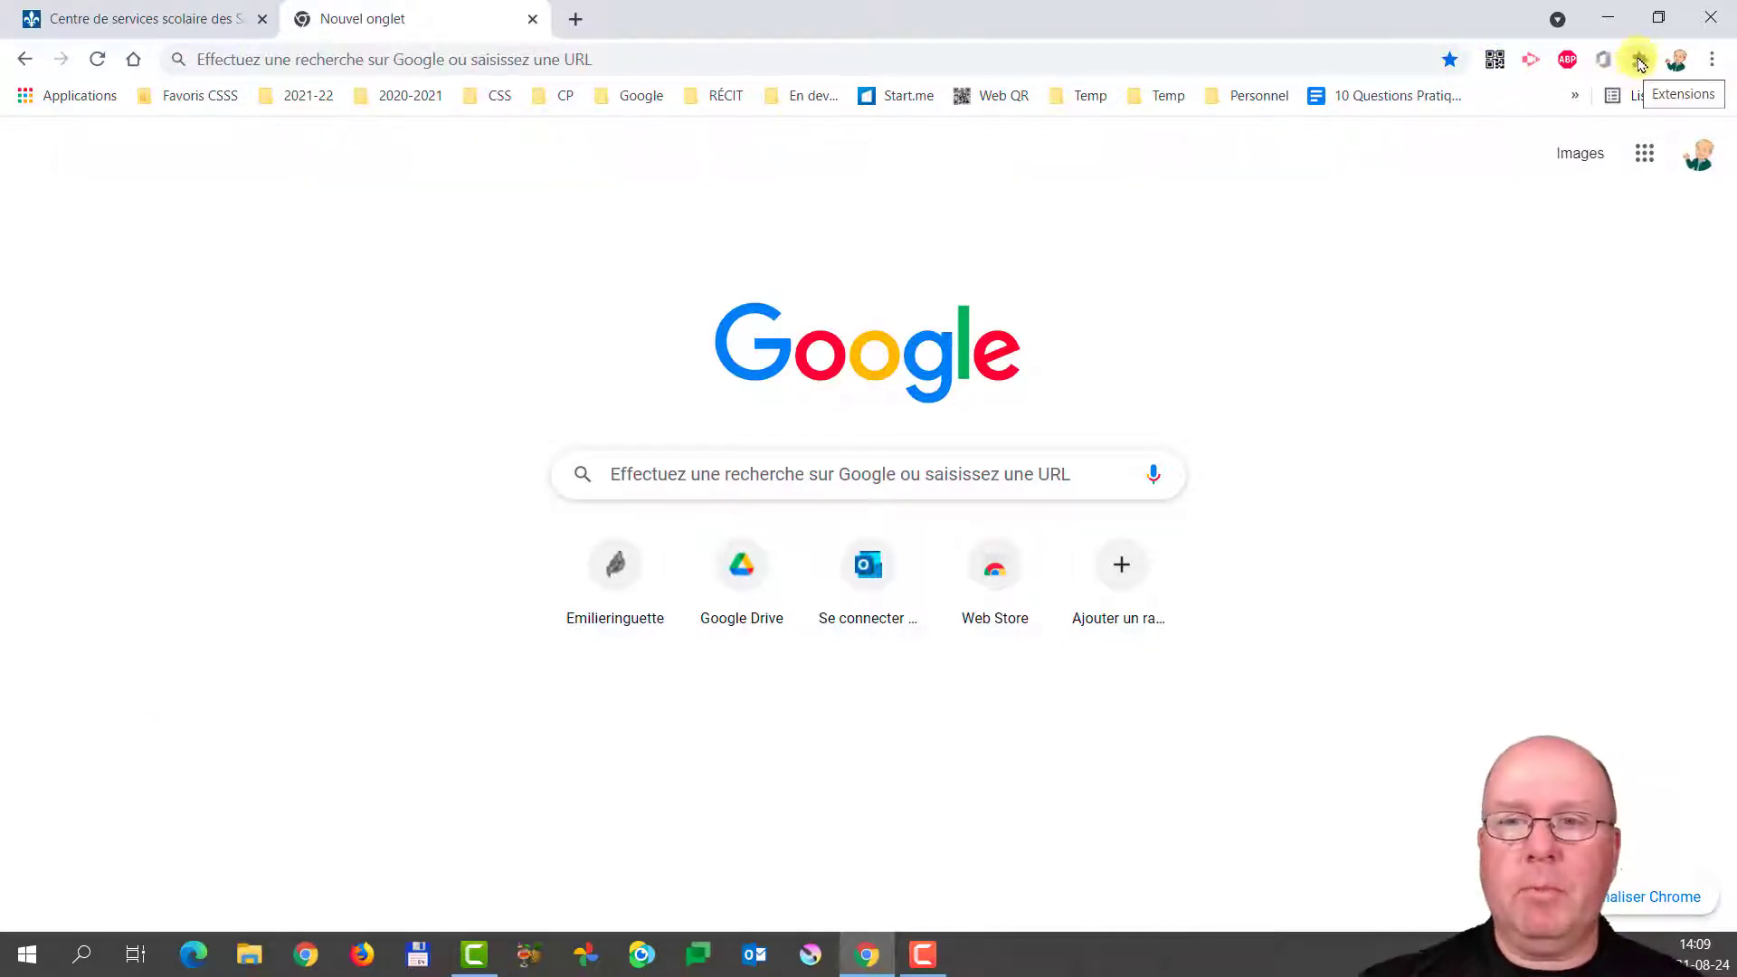
pyautogui.click(1640, 62)
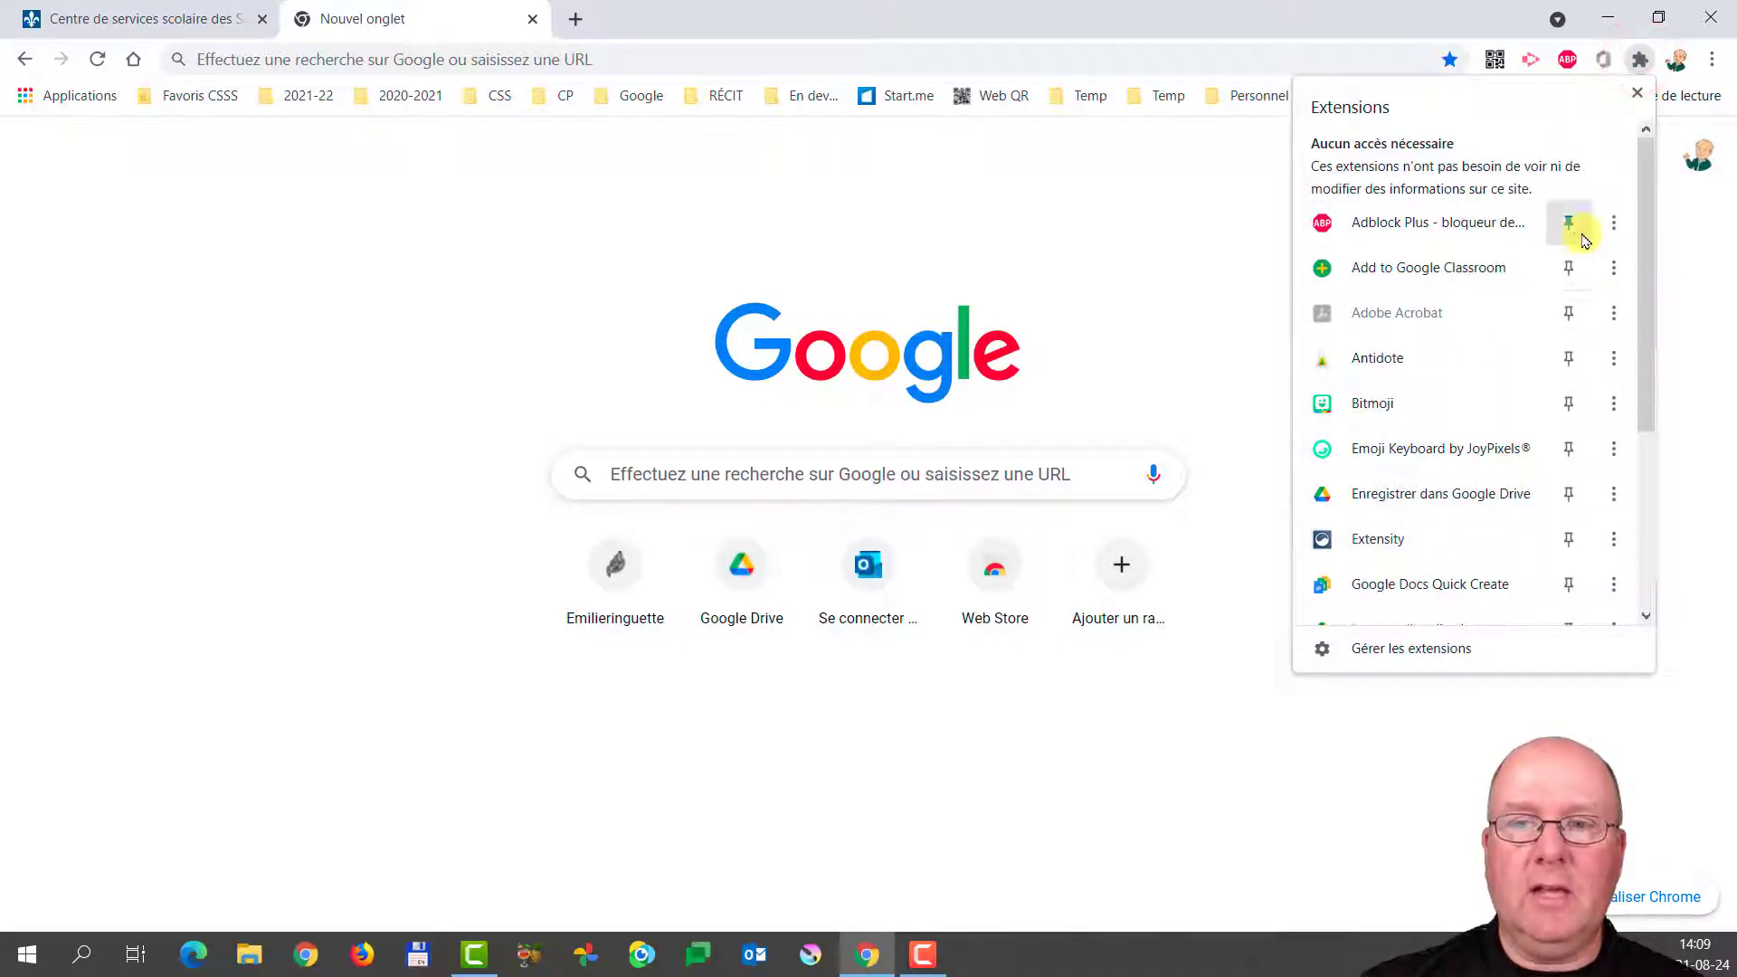
pyautogui.scroll(-1, 1580, 540)
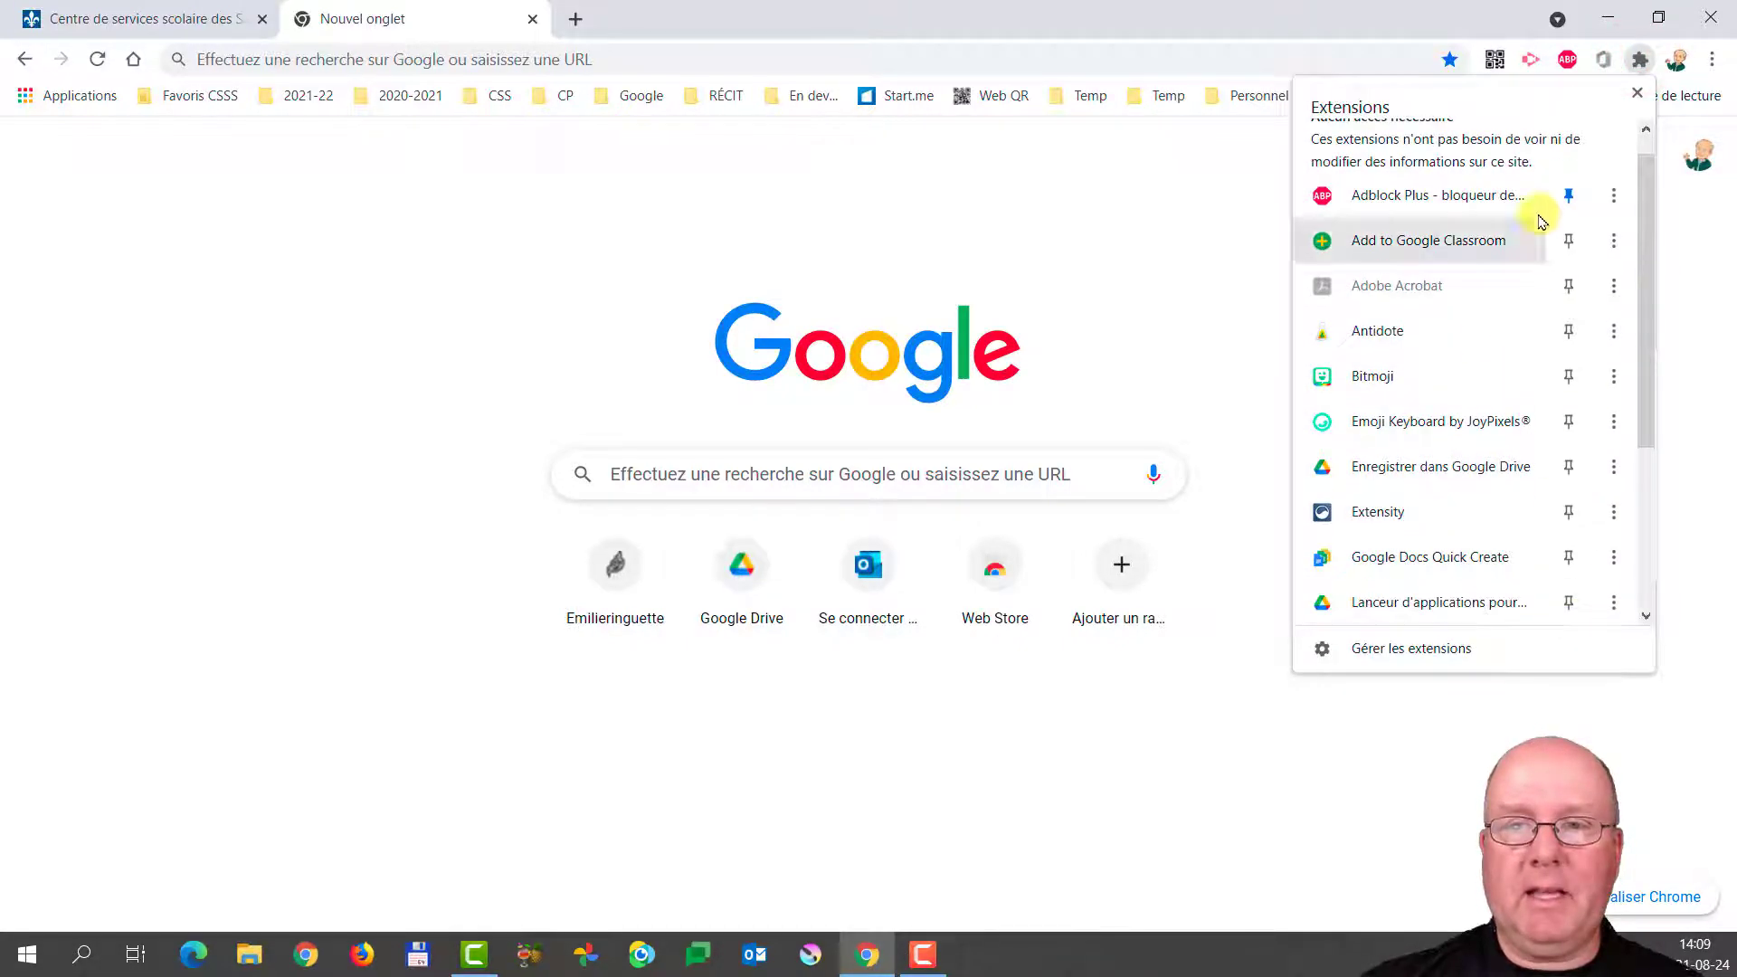
pyautogui.click(1451, 23)
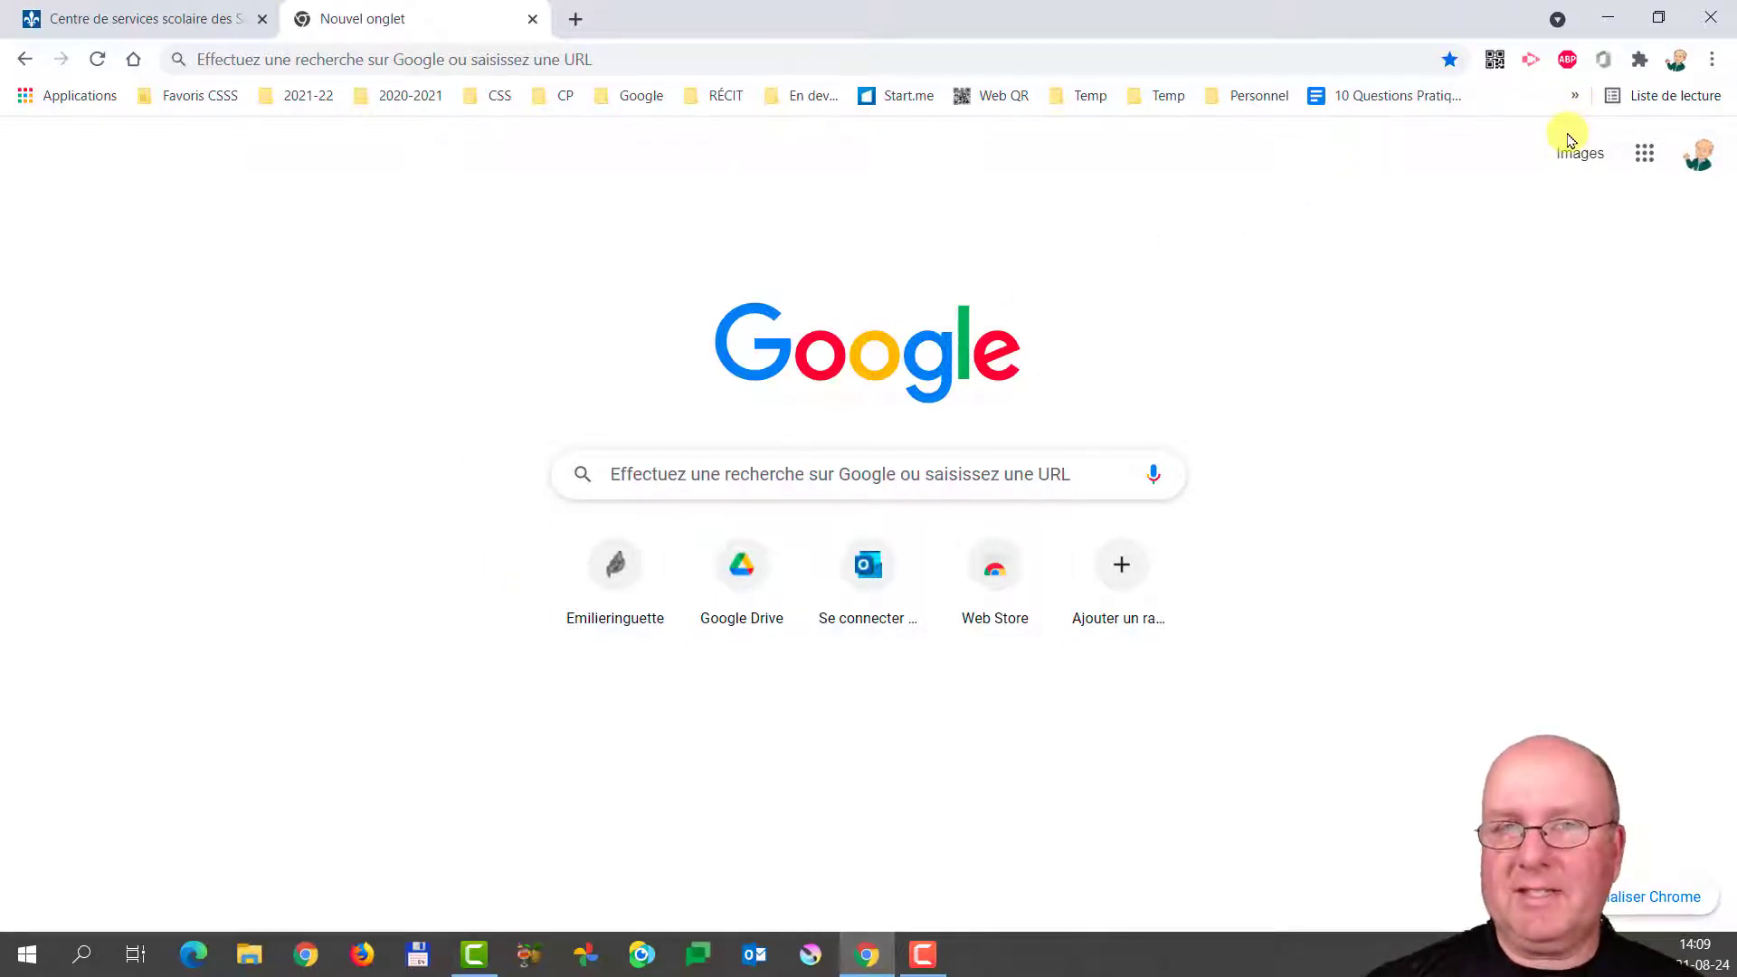
pyautogui.click(1712, 58)
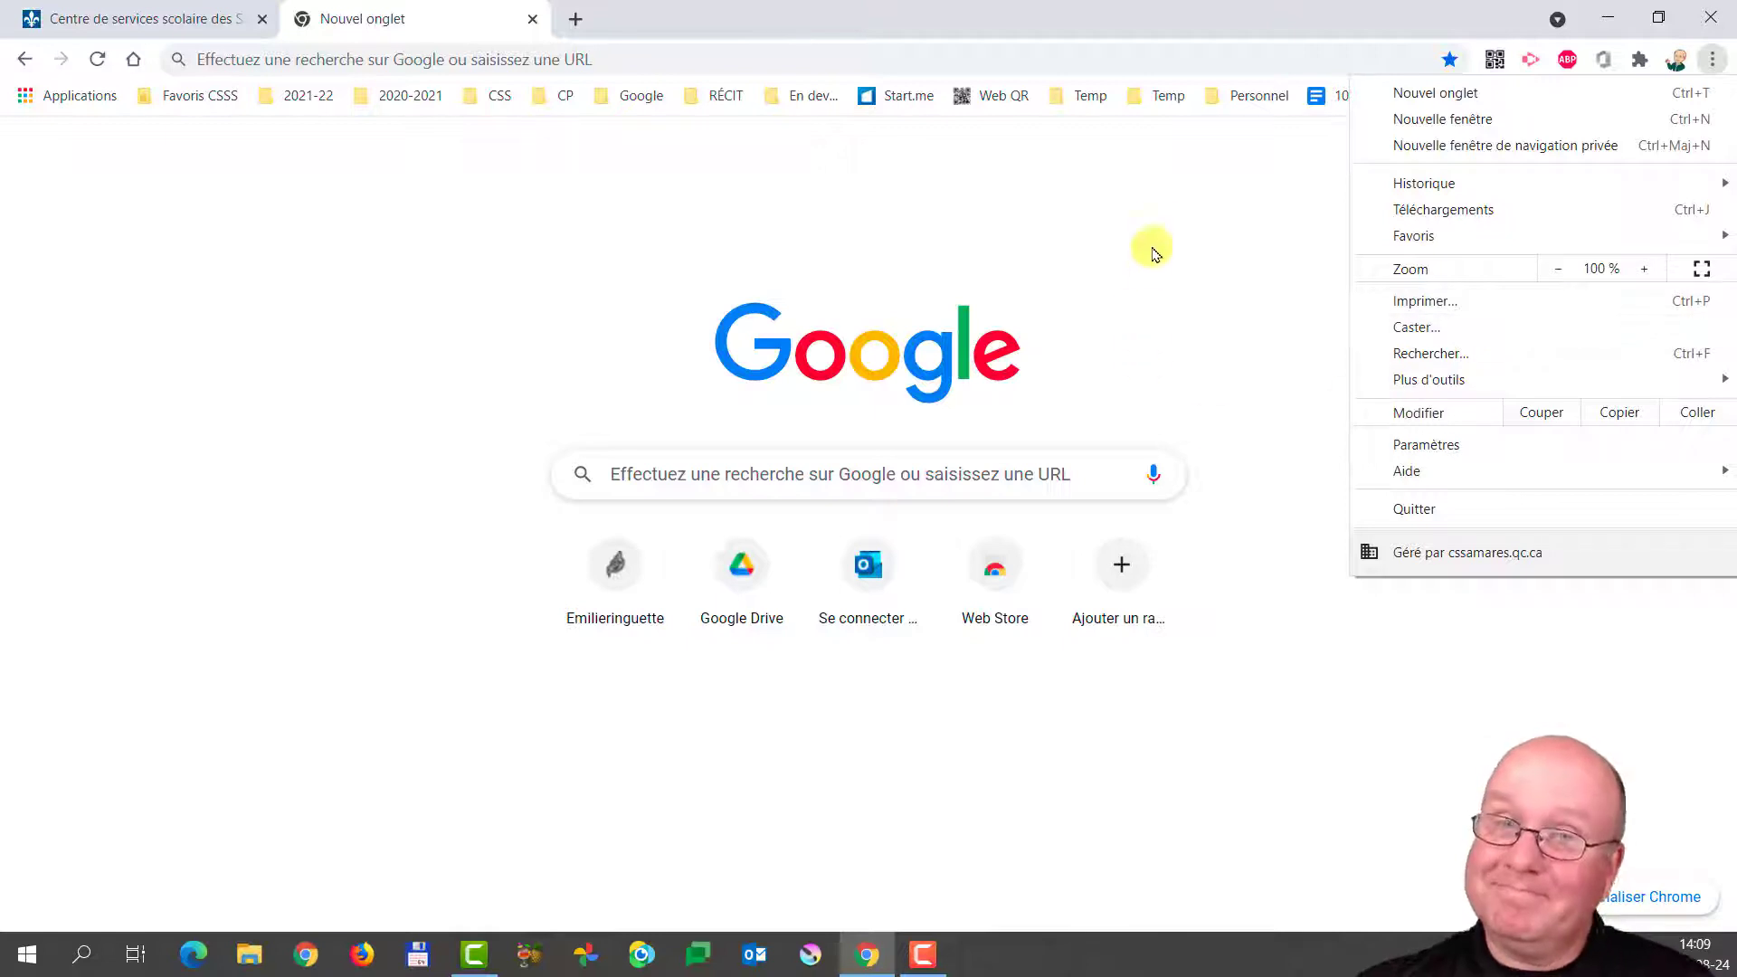
# Dismiss the main menu and verify 'Synchronisation activée' in the profile panel.
pyautogui.click(1156, 212)
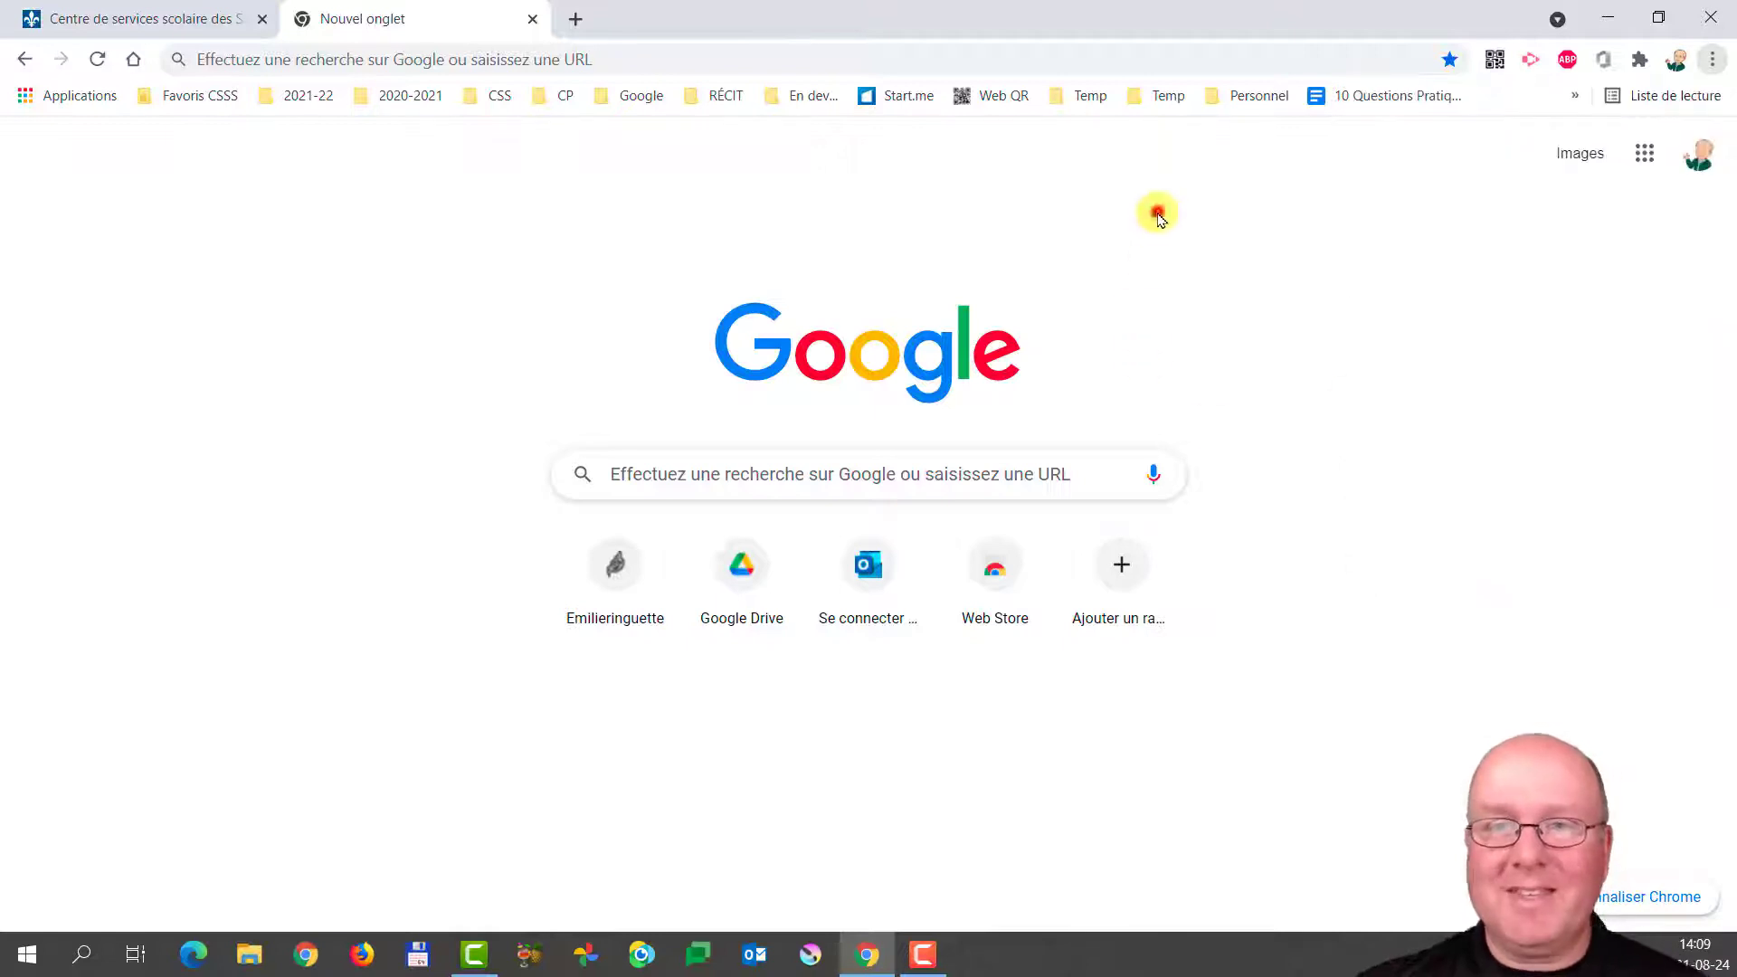
pyautogui.click(1676, 59)
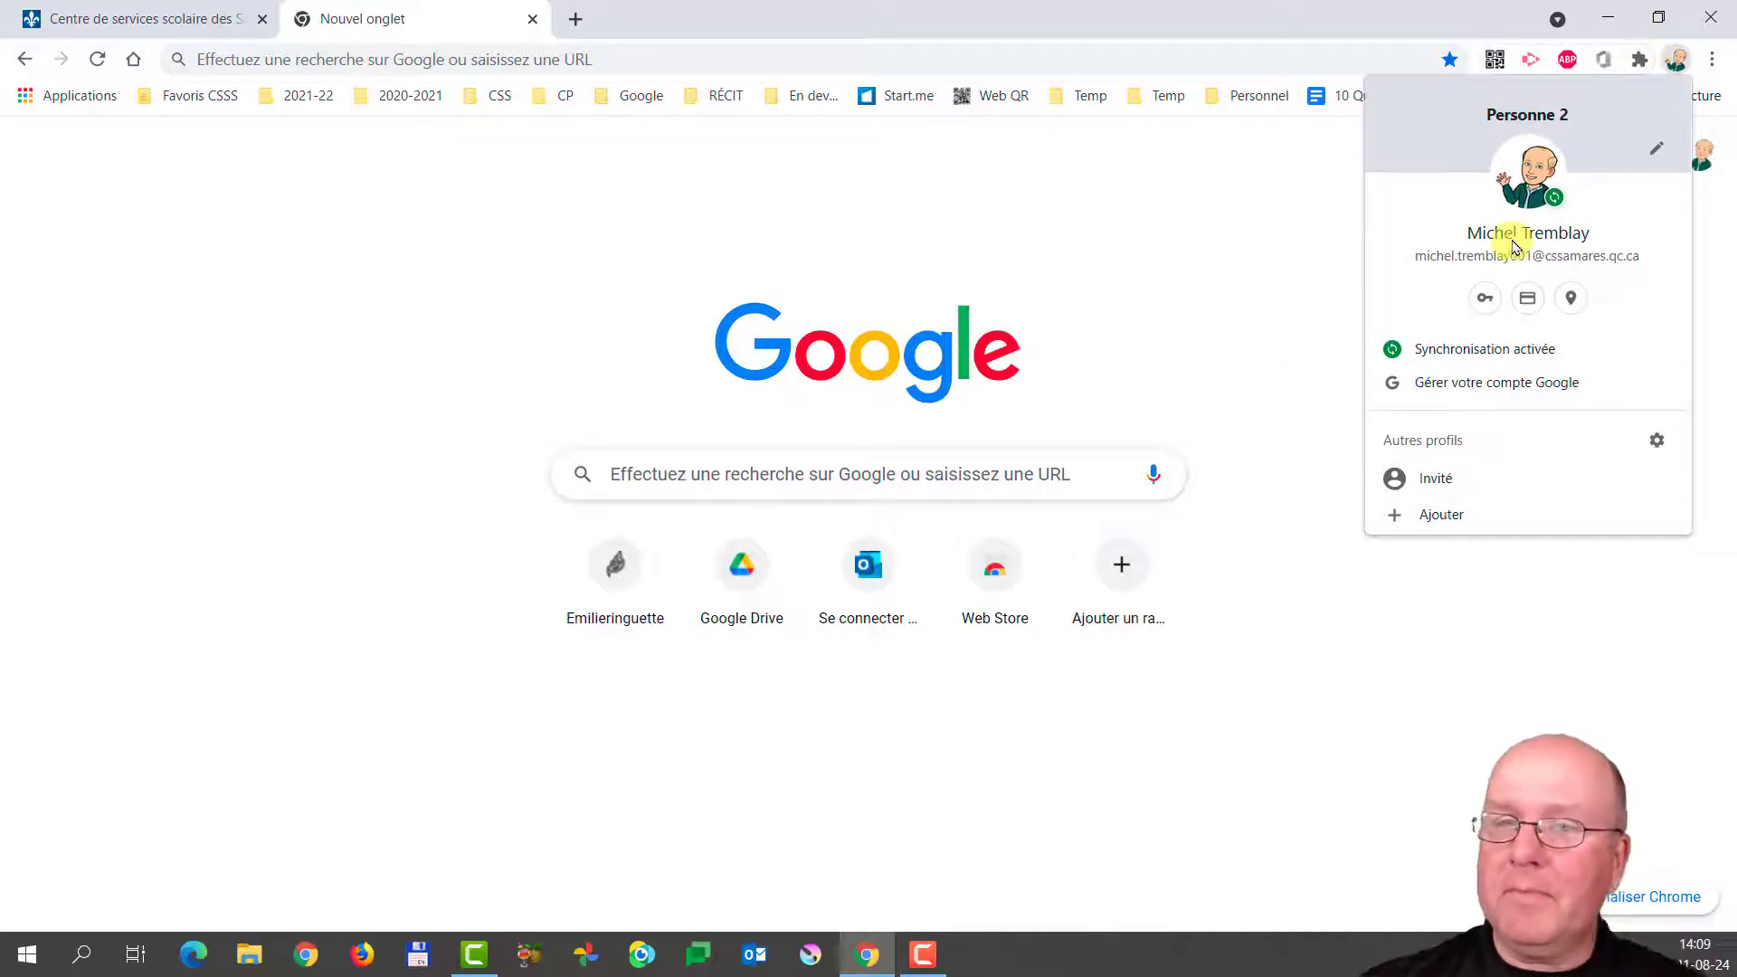
pyautogui.click(1230, 282)
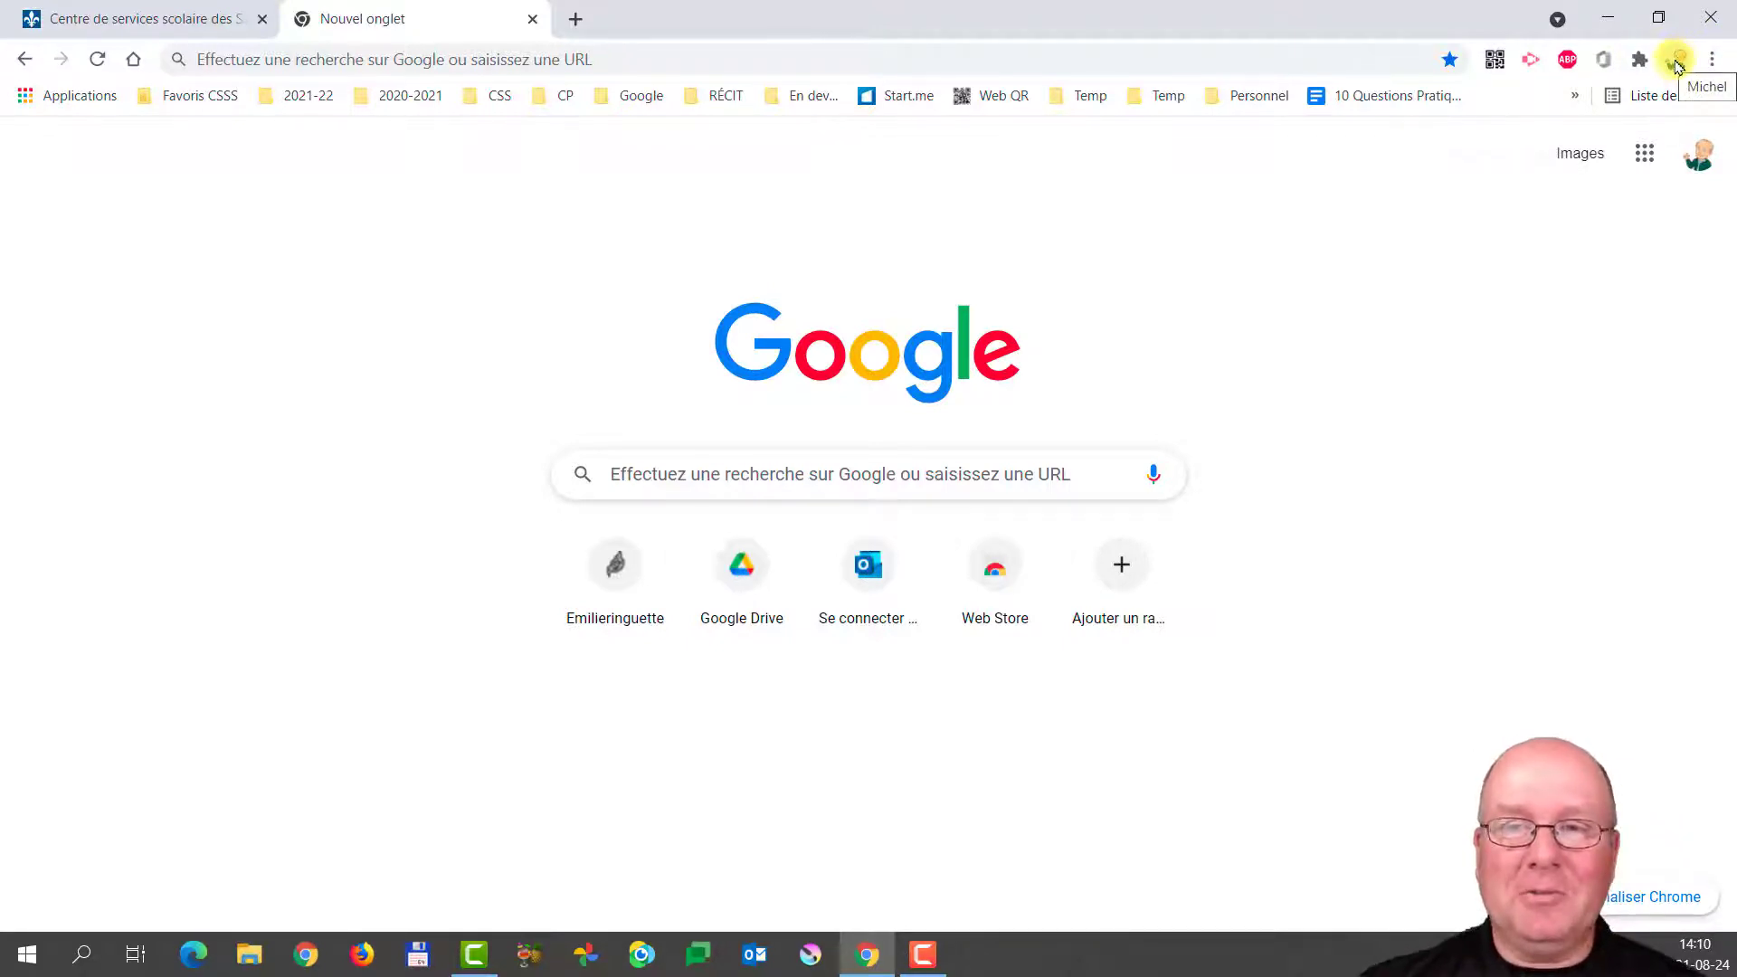
# In a new tab, choose Ajouter un compte from the Google account panel to open a sign-in page.
pyautogui.click(574, 19)
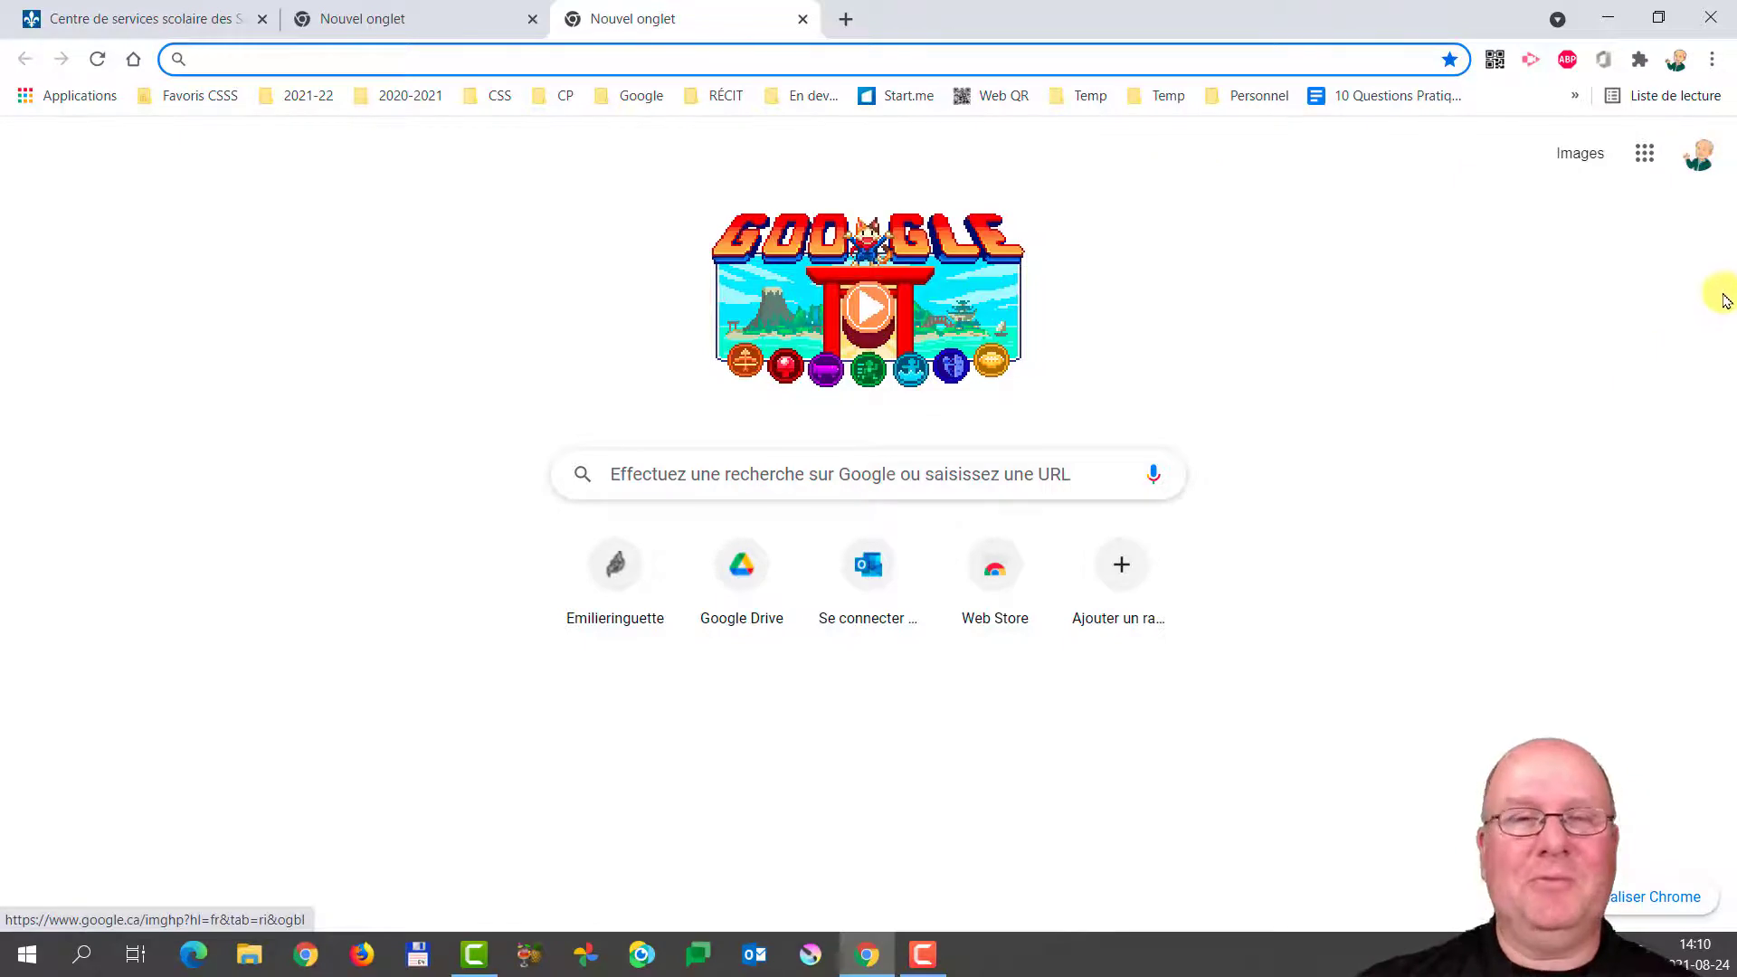
pyautogui.click(1699, 164)
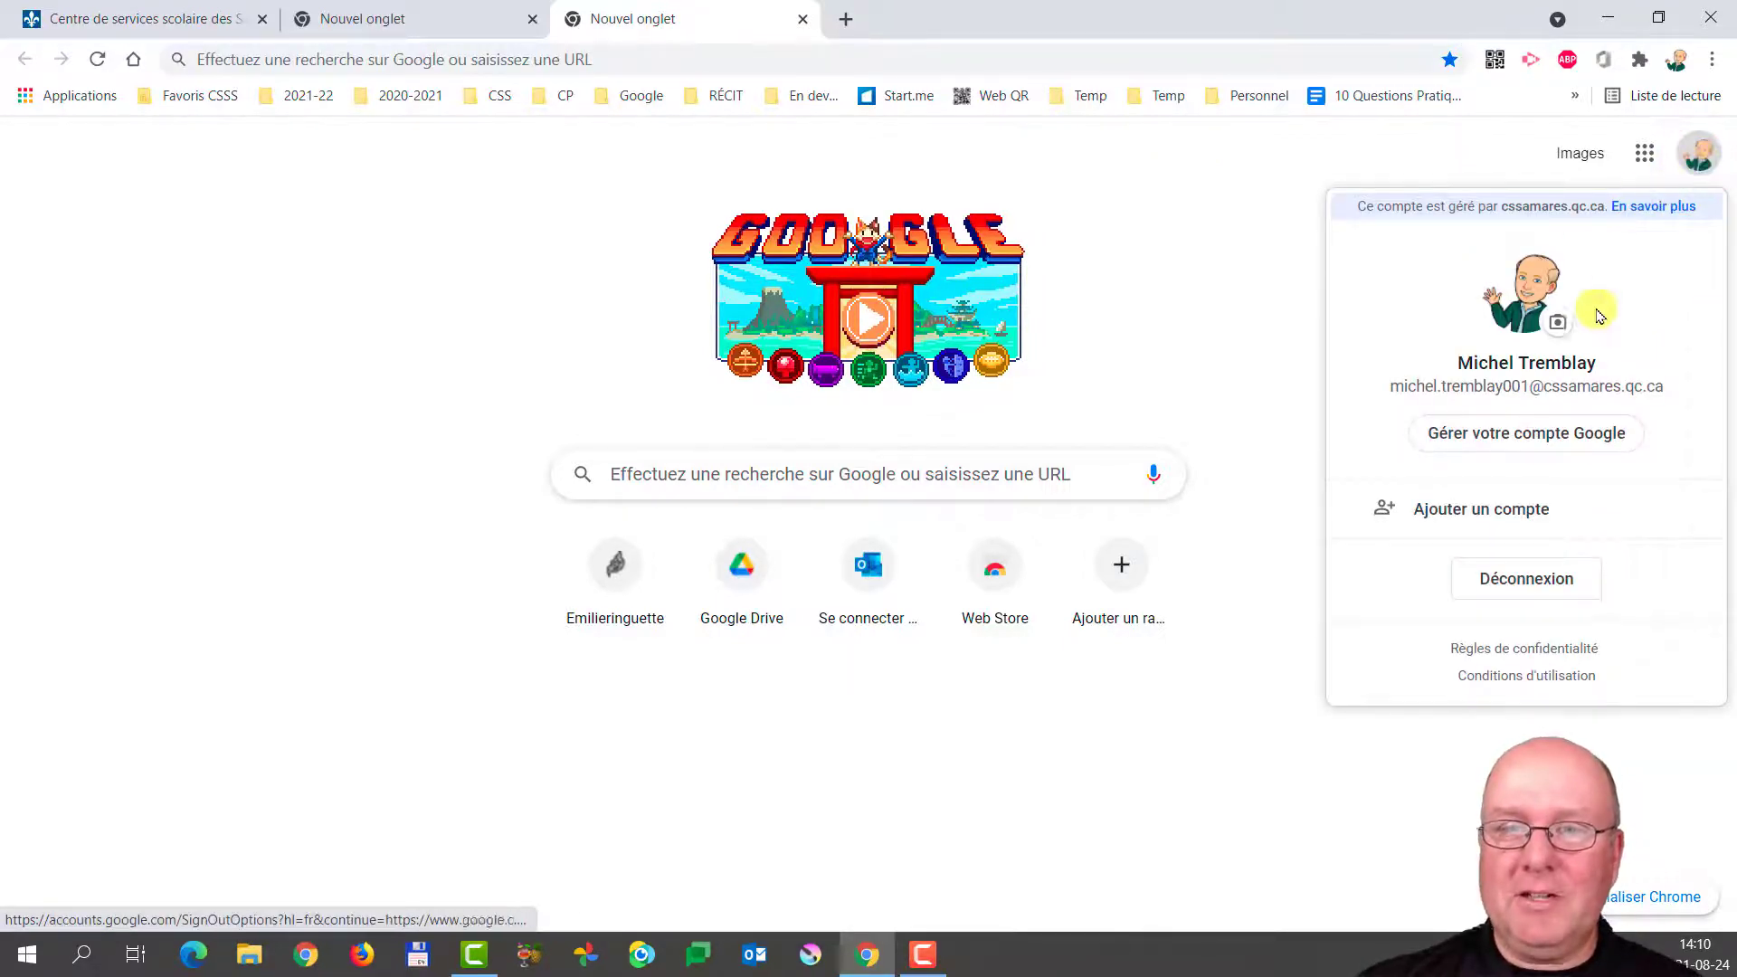
pyautogui.click(1506, 512)
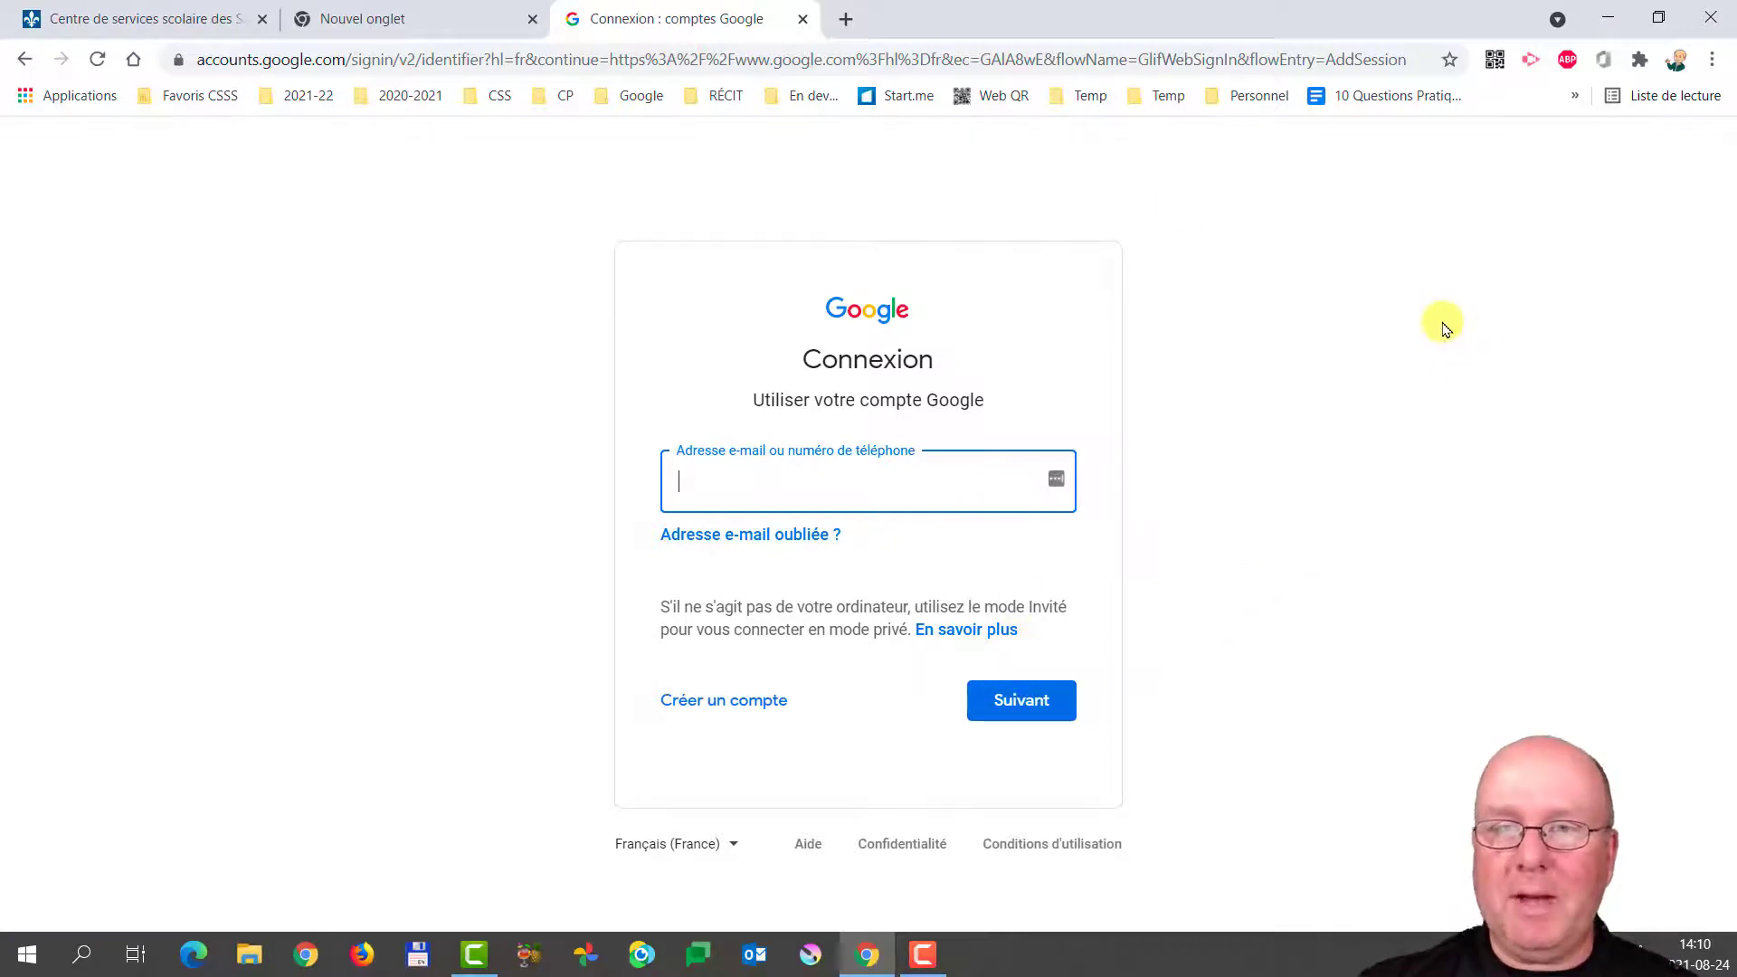
# Return to the Nouvel onglet tab, open the Google account panel, and then dismiss it.
pyautogui.click(419, 27)
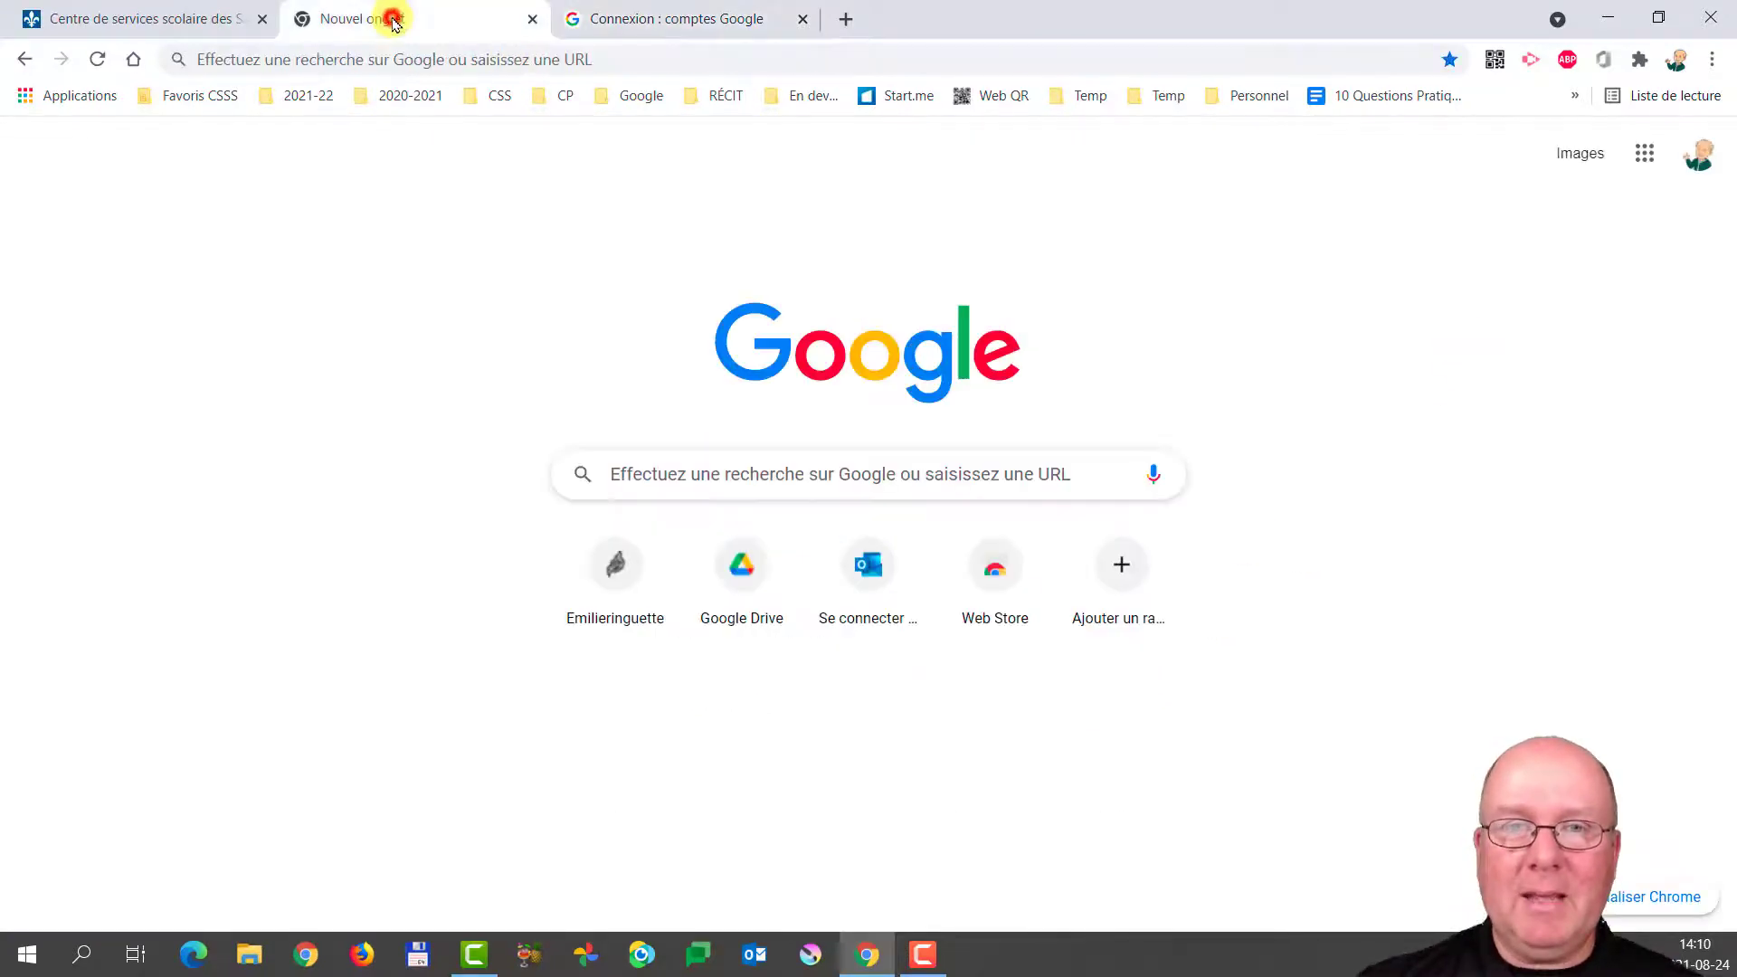
pyautogui.click(1697, 154)
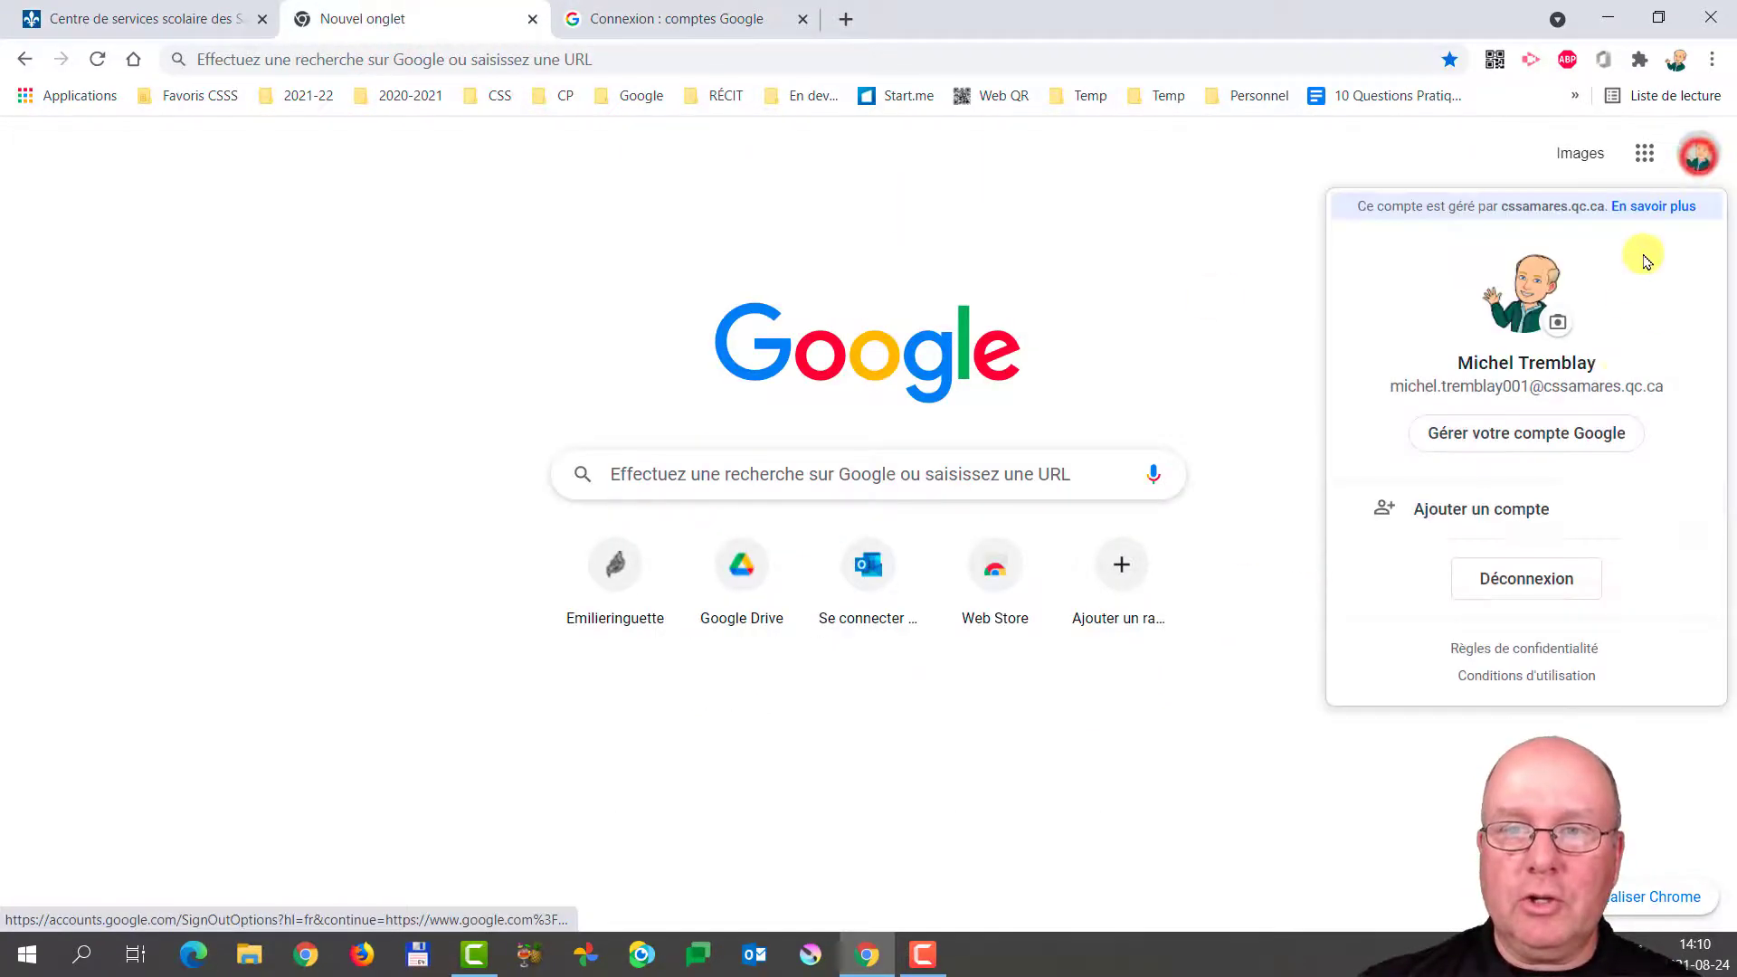
pyautogui.click(1703, 156)
pyautogui.click(1700, 156)
pyautogui.click(1700, 156)
pyautogui.click(1700, 155)
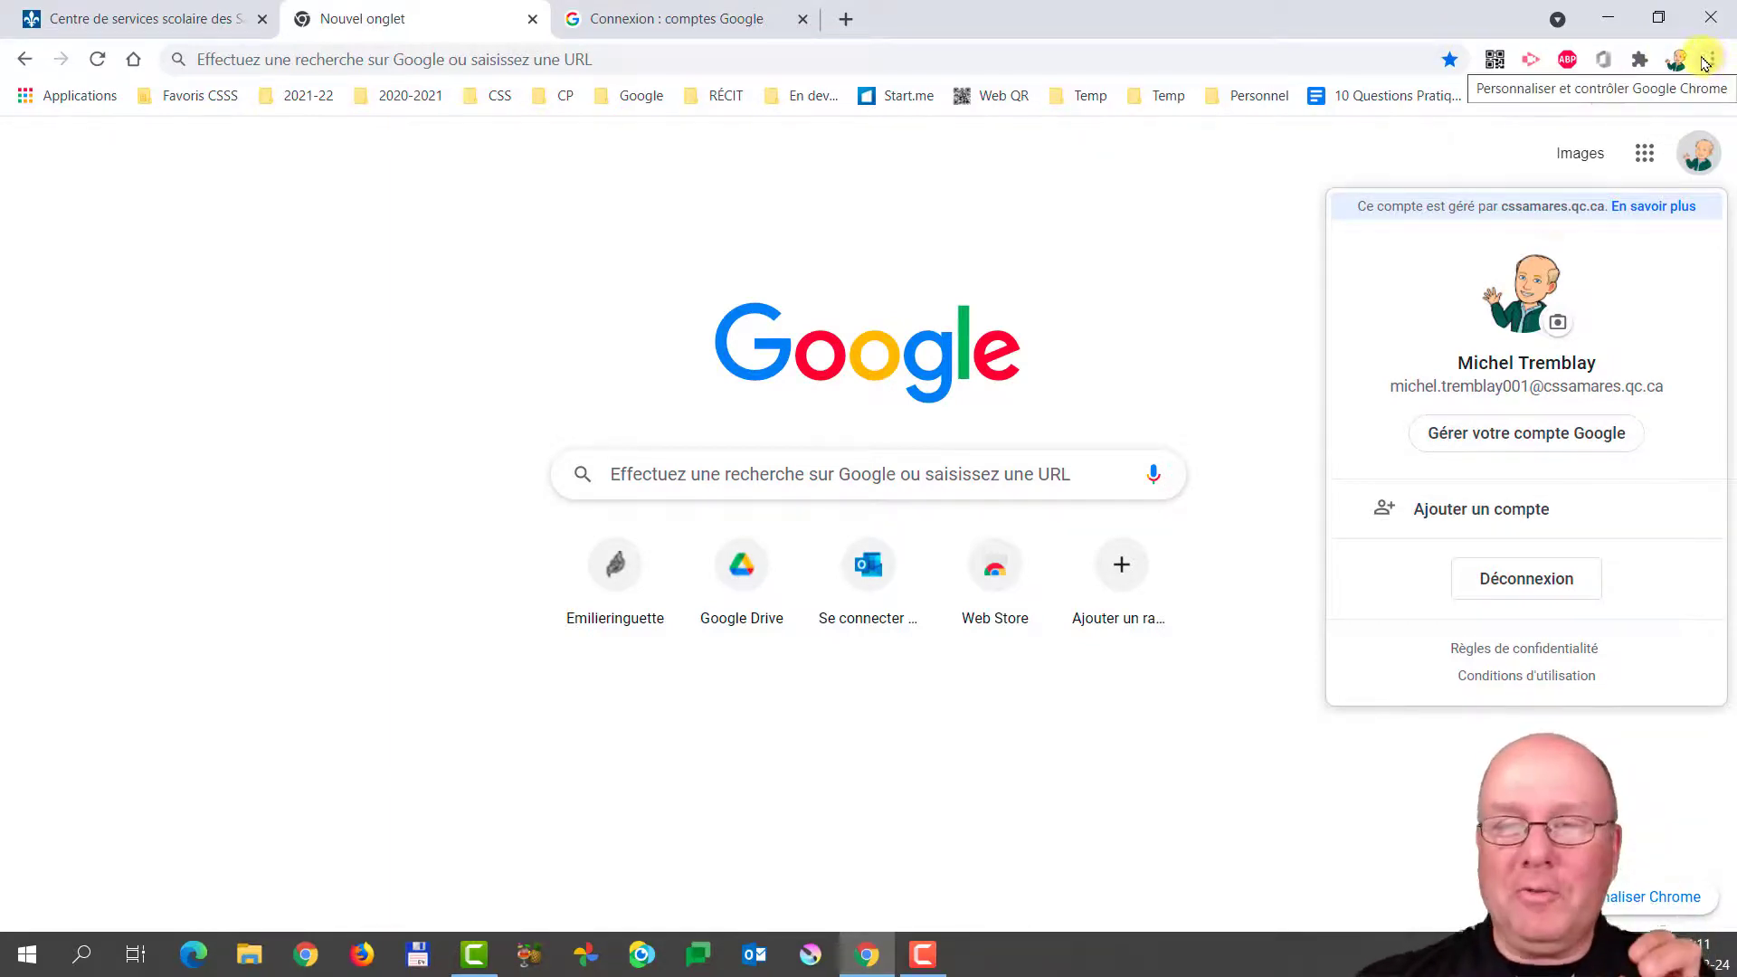
pyautogui.click(1697, 159)
pyautogui.click(1697, 159)
pyautogui.click(1104, 194)
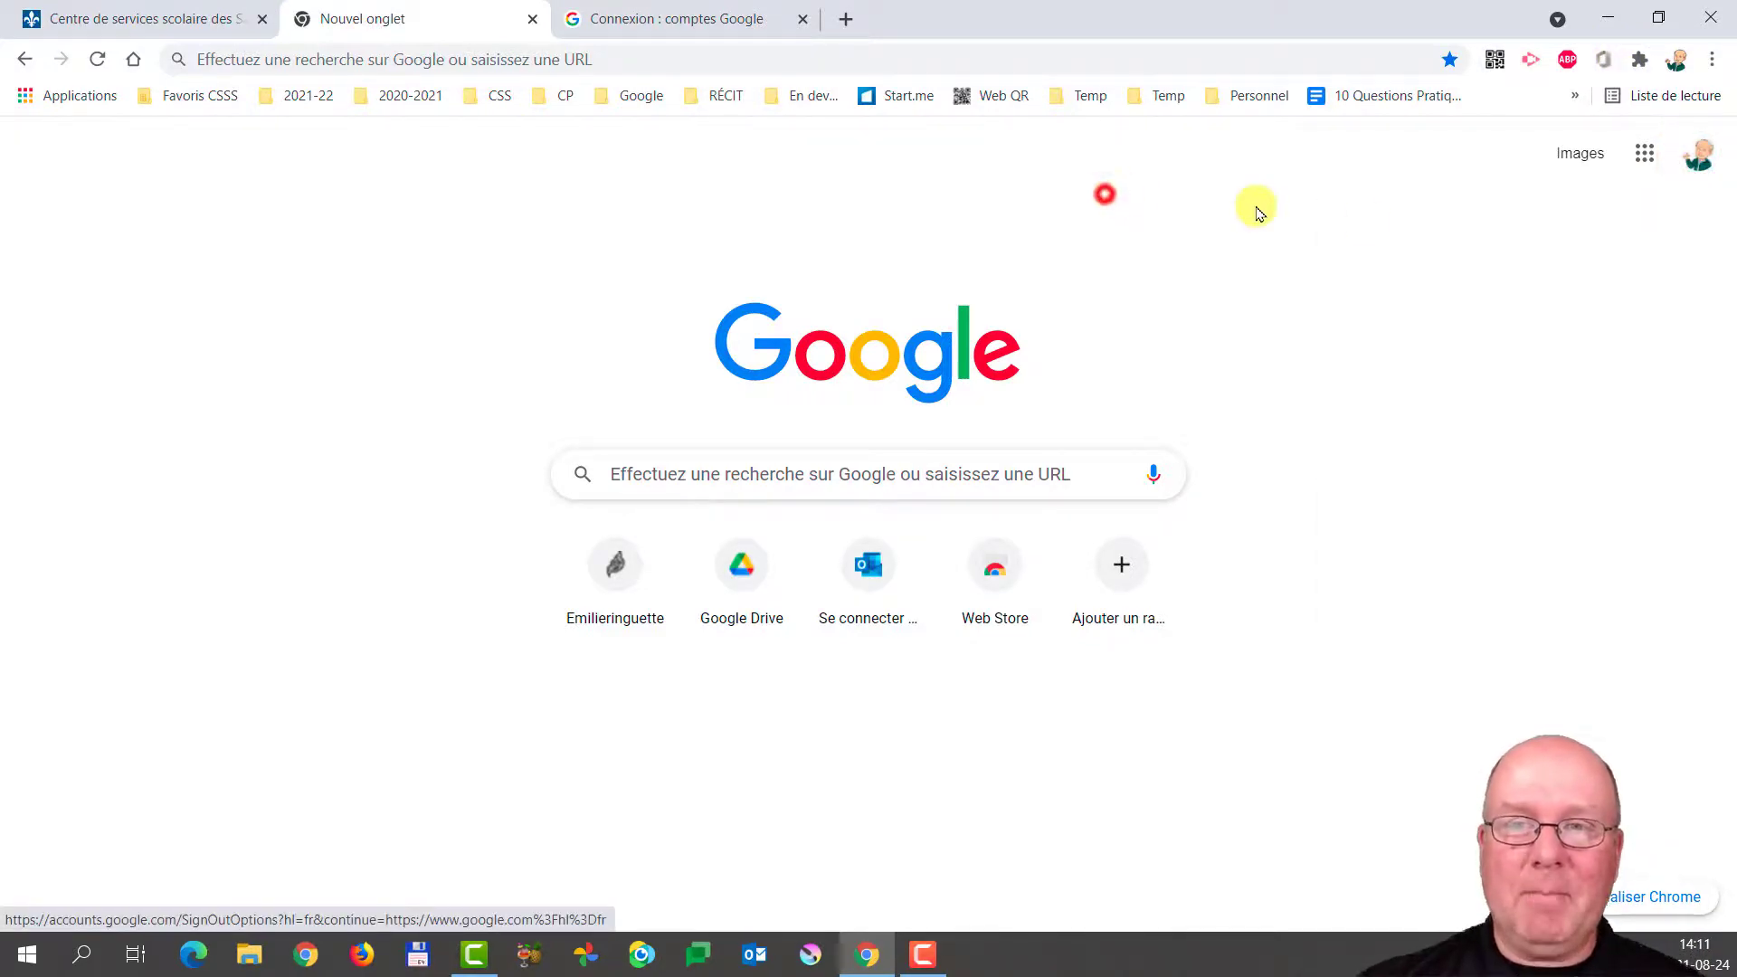